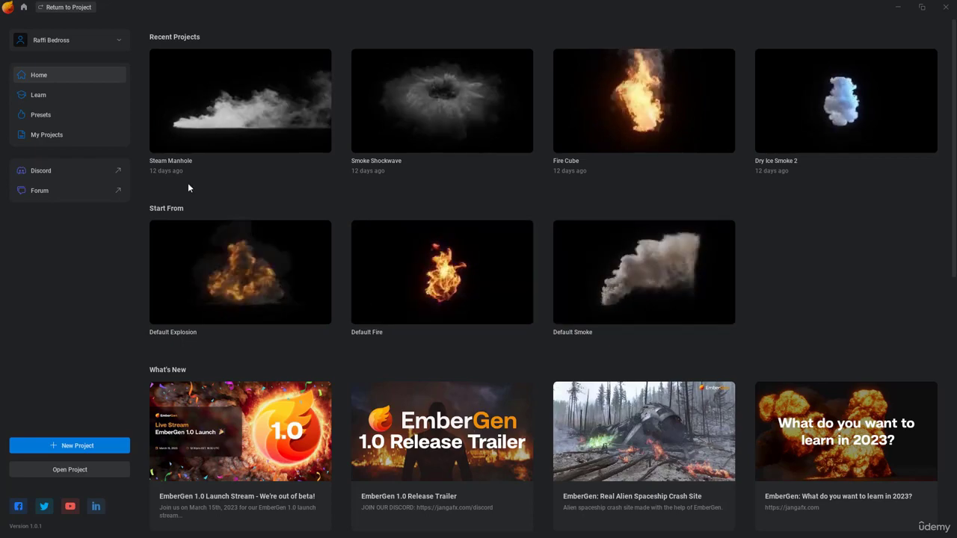
- Browse the library of simulation presets, then return to the open fire project
{"action": "left_click", "coordinate": [53, 120]}
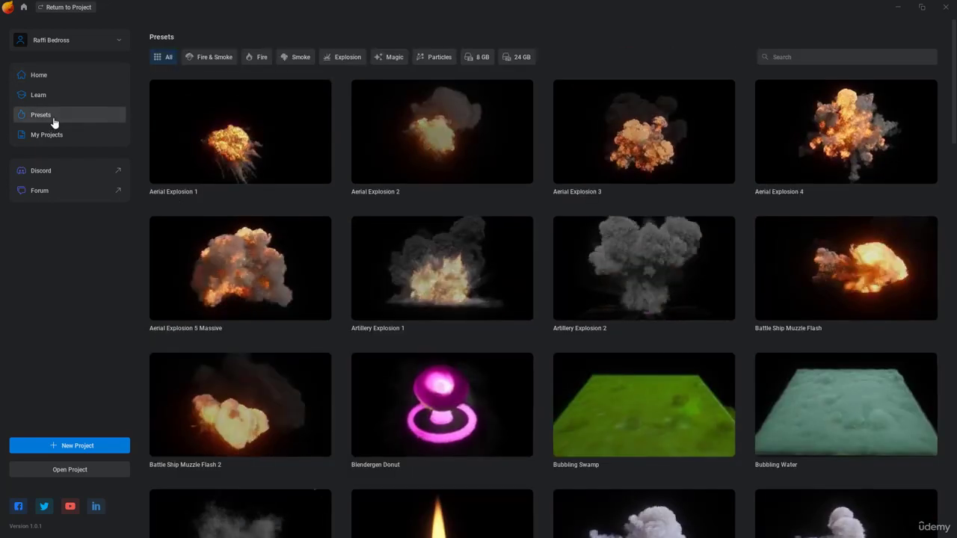
{"action": "scroll", "coordinate": [953, 94], "scroll_direction": "down", "scroll_amount": 1}
{"action": "left_click_drag", "start_coordinate": [953, 94], "coordinate": [925, 62]}
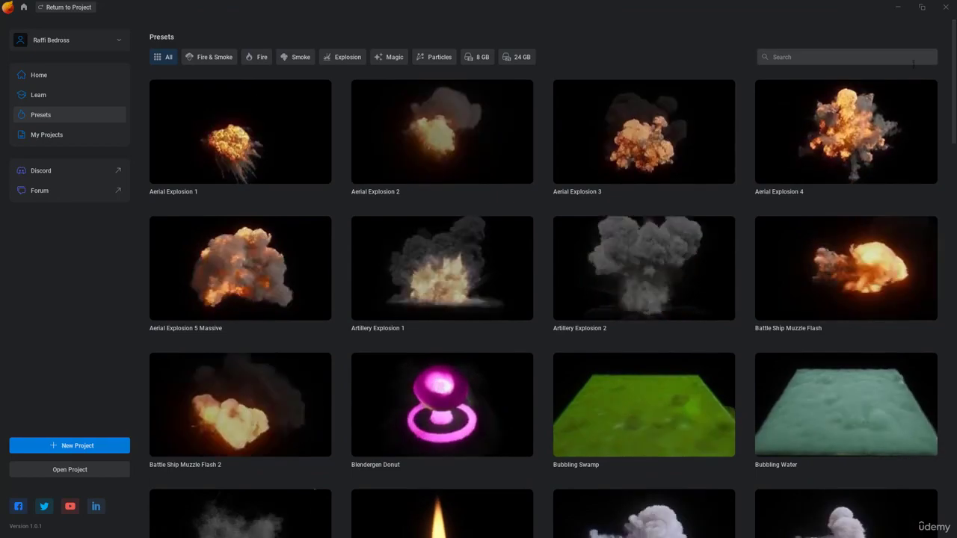
{"action": "left_click", "coordinate": [23, 9]}
- Bring the whole node network into view and select the Simulation node to show its parameters
{"action": "left_click_drag", "start_coordinate": [329, 217], "coordinate": [296, 217]}
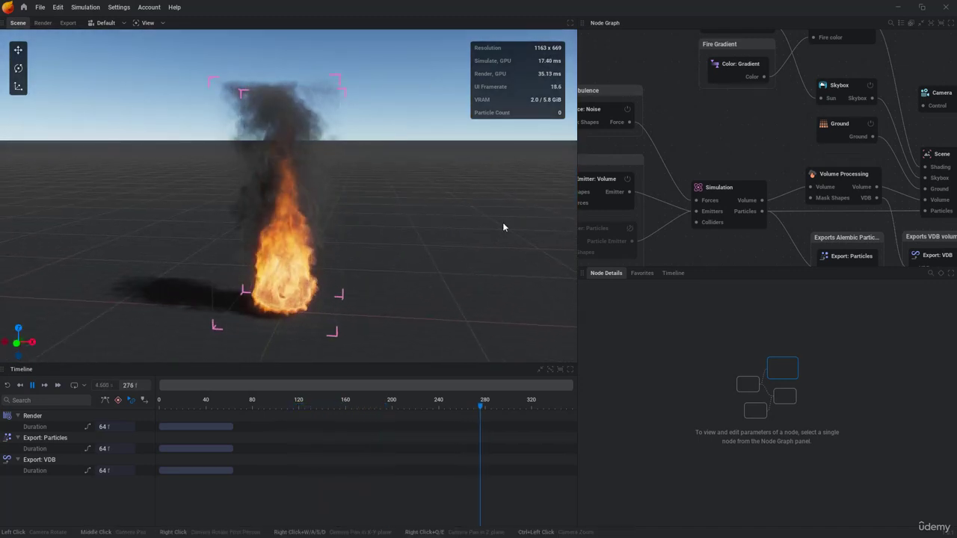
{"action": "middle_click_drag", "start_coordinate": [718, 133], "coordinate": [736, 140]}
{"action": "scroll", "coordinate": [736, 134], "scroll_direction": "down", "scroll_amount": 2}
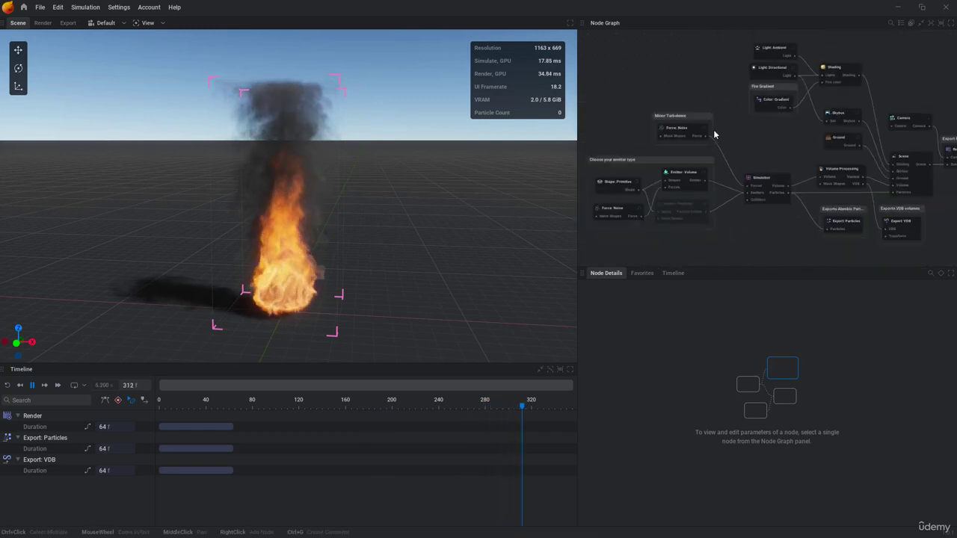
{"action": "scroll", "coordinate": [634, 100], "scroll_direction": "down", "scroll_amount": 2}
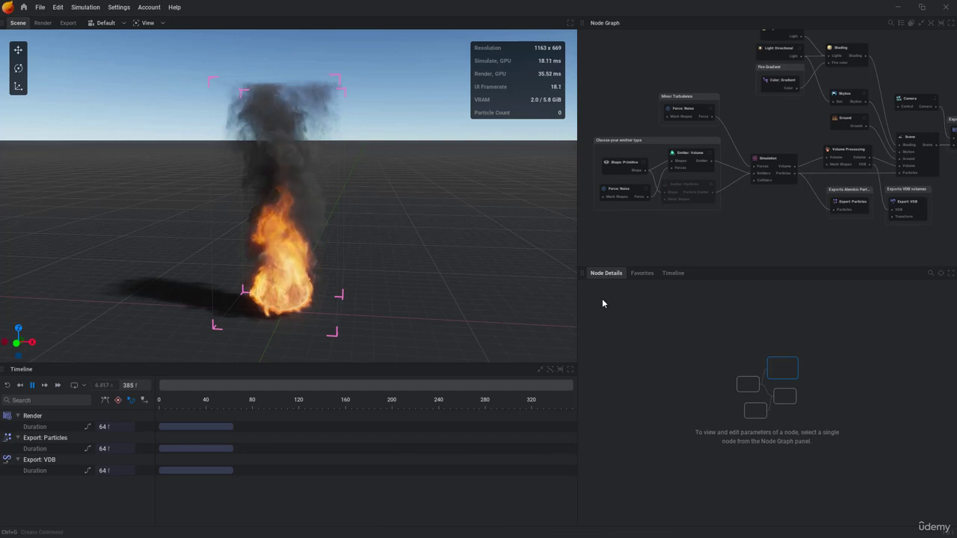
{"action": "left_click", "coordinate": [771, 164]}
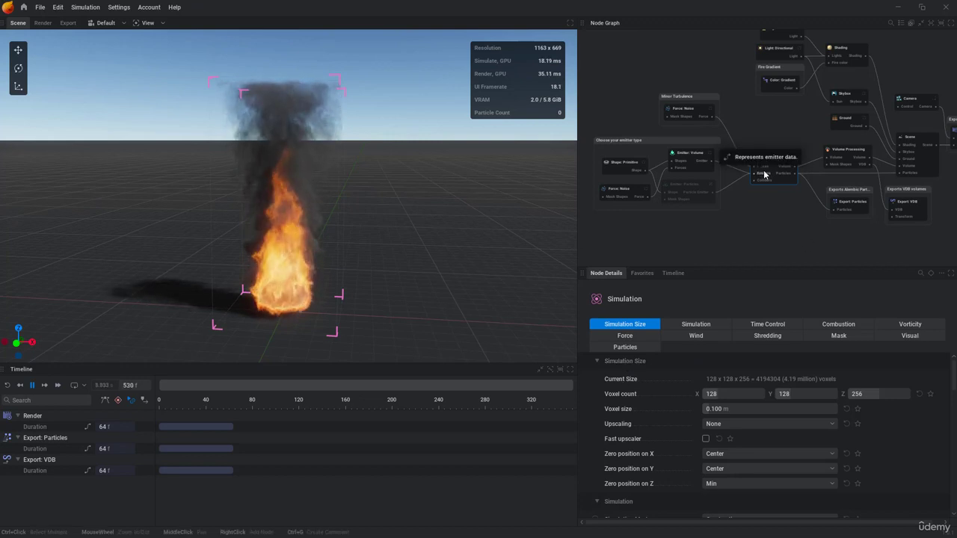
- Examine the fire simulation and its bounding box in the viewport from different angles and distances
{"action": "left_click_drag", "start_coordinate": [348, 198], "coordinate": [367, 187]}
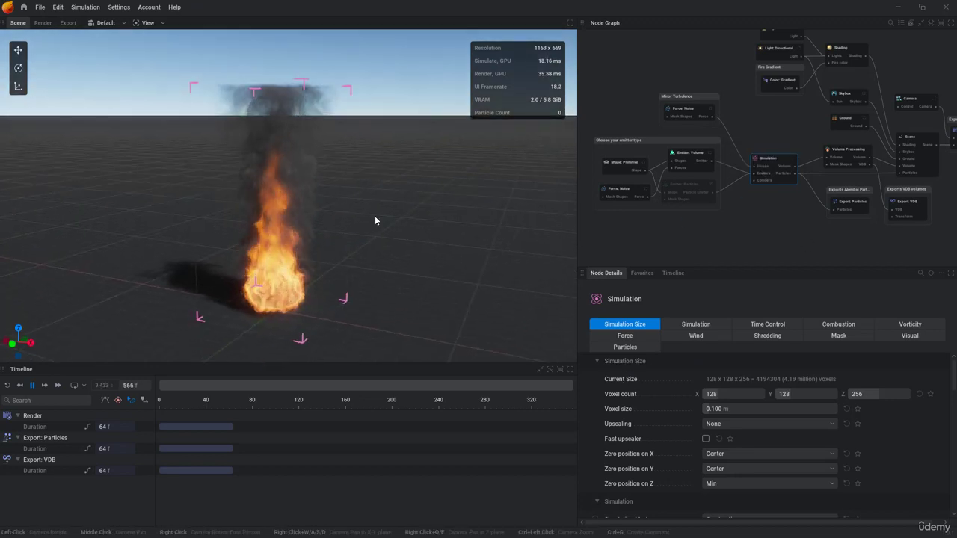
{"action": "left_click_drag", "start_coordinate": [404, 216], "coordinate": [437, 223]}
{"action": "middle_click_drag", "start_coordinate": [437, 223], "coordinate": [376, 217]}
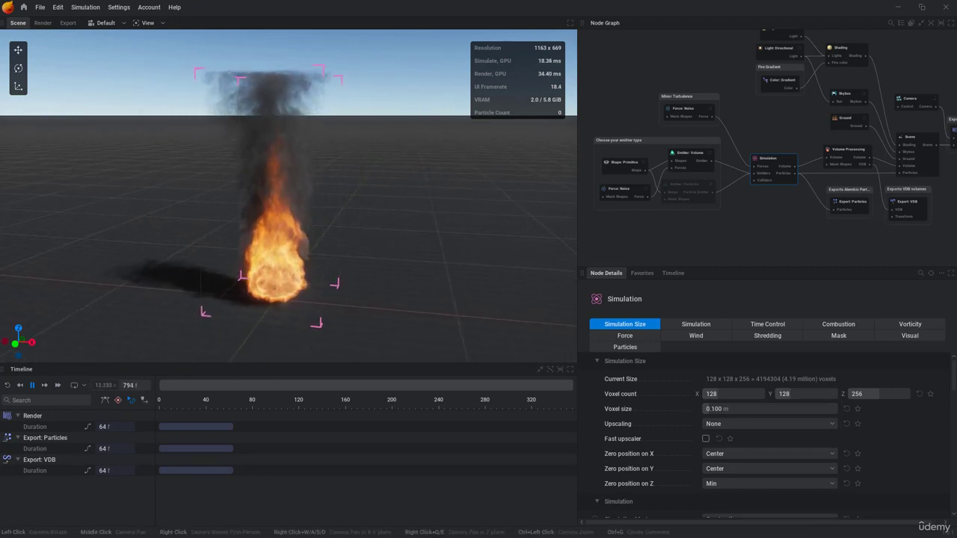
{"action": "scroll", "coordinate": [396, 229], "scroll_direction": "down", "scroll_amount": 3}
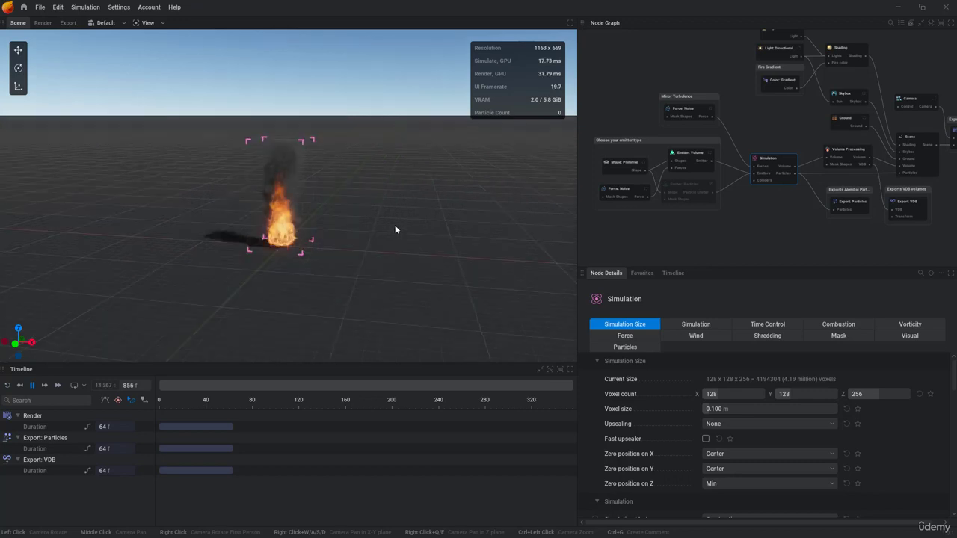
{"action": "scroll", "coordinate": [396, 229], "scroll_direction": "up", "scroll_amount": 2}
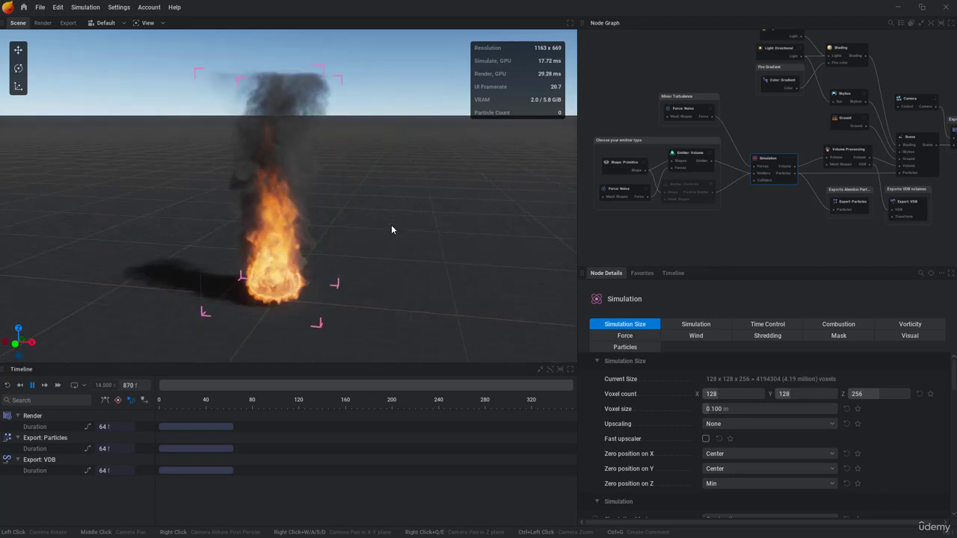
{"action": "scroll", "coordinate": [381, 226], "scroll_direction": "down", "scroll_amount": 2}
{"action": "scroll", "coordinate": [358, 226], "scroll_direction": "up", "scroll_amount": 5}
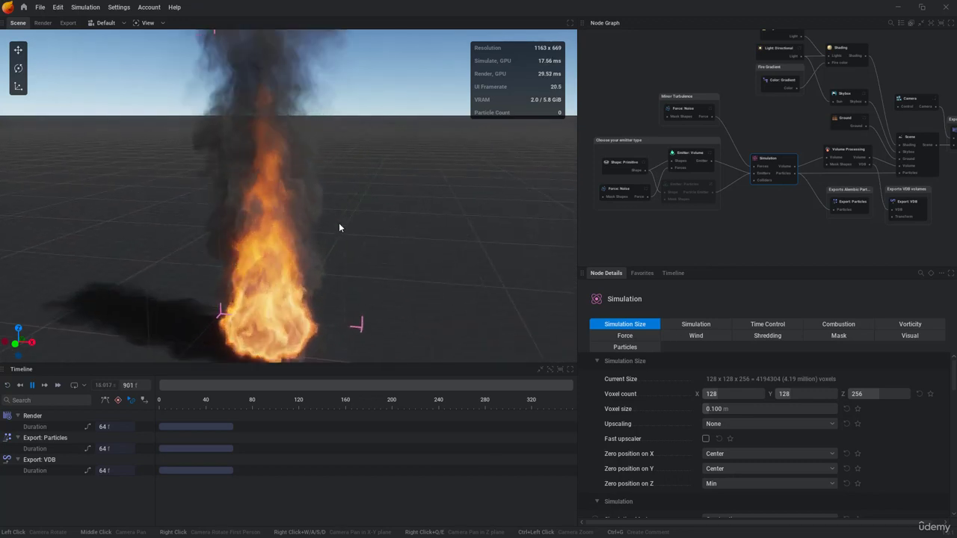
{"action": "scroll", "coordinate": [339, 227], "scroll_direction": "down", "scroll_amount": 3}
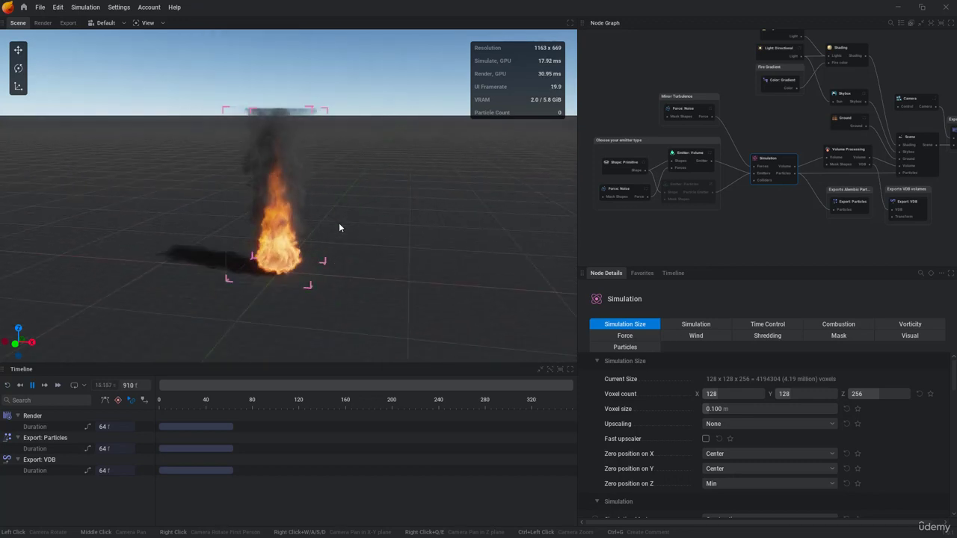
- Pause the running fire simulation, resume it briefly and pause it again
{"action": "left_click", "coordinate": [32, 386]}
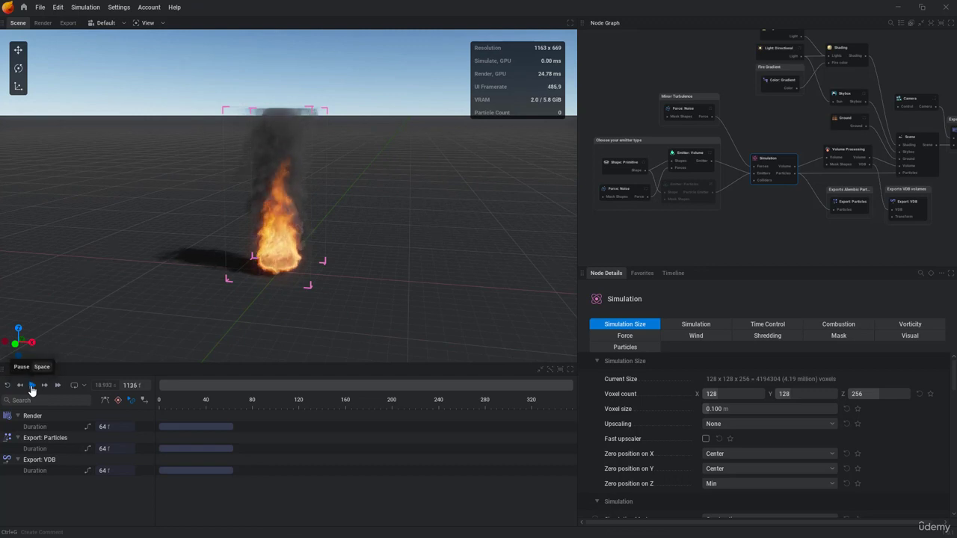
{"action": "left_click", "coordinate": [31, 386]}
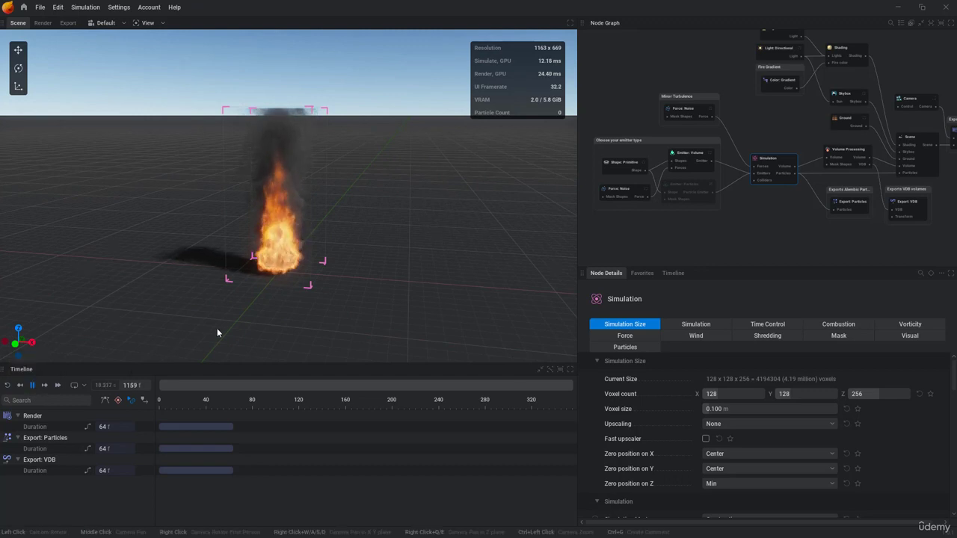
{"action": "key", "text": "space"}
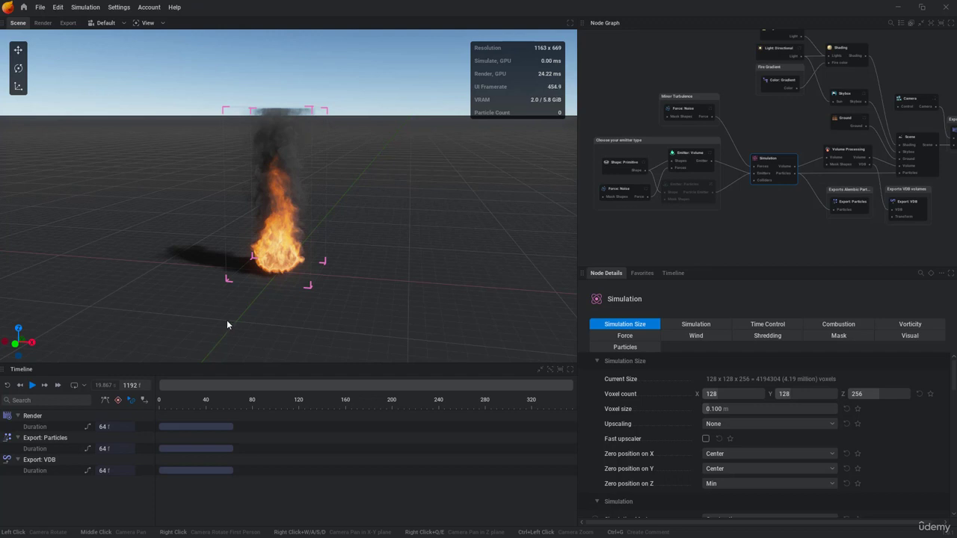
- Replay the fire simulation from the start with pauses, then restart it once more and pause it at frame 74
{"action": "left_click", "coordinate": [7, 386]}
{"action": "key", "text": "space"}
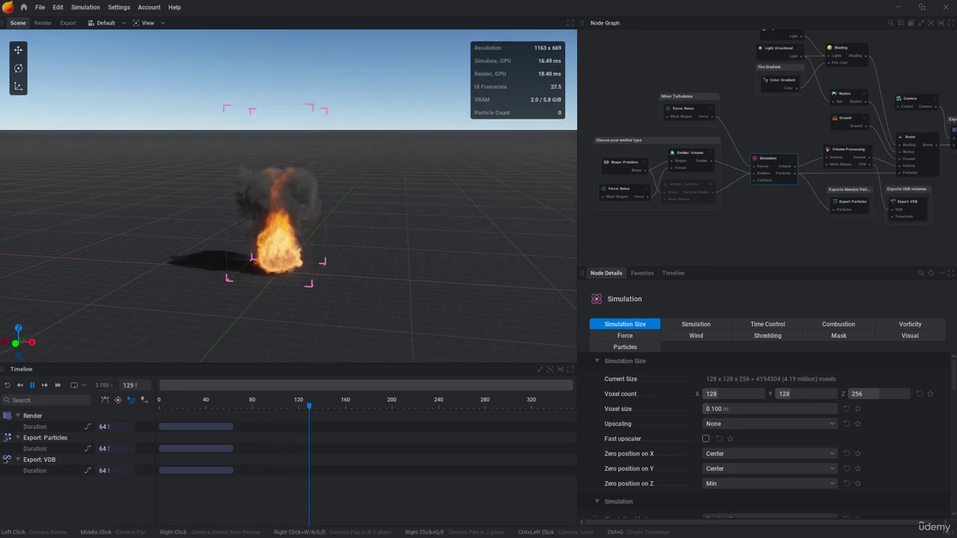
{"action": "key", "text": "space"}
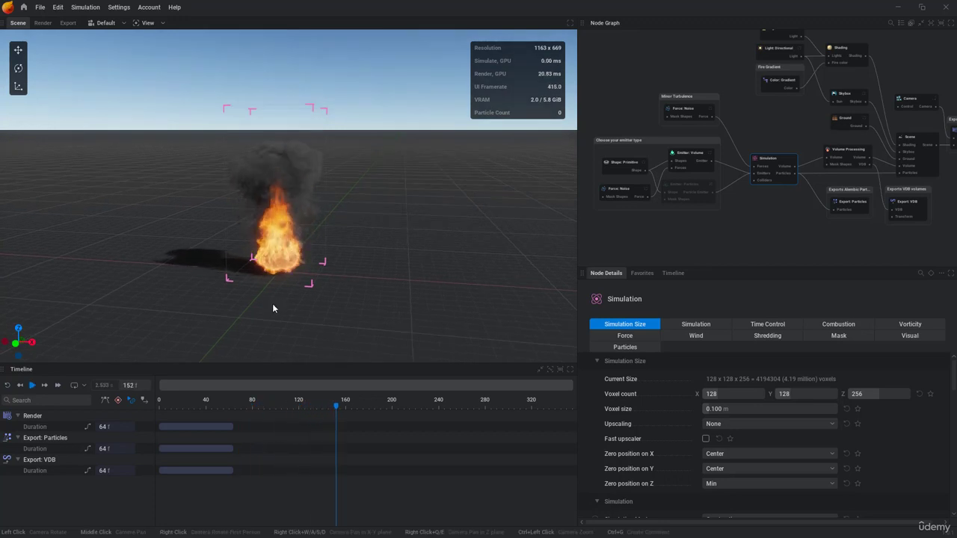
{"action": "key", "text": "space"}
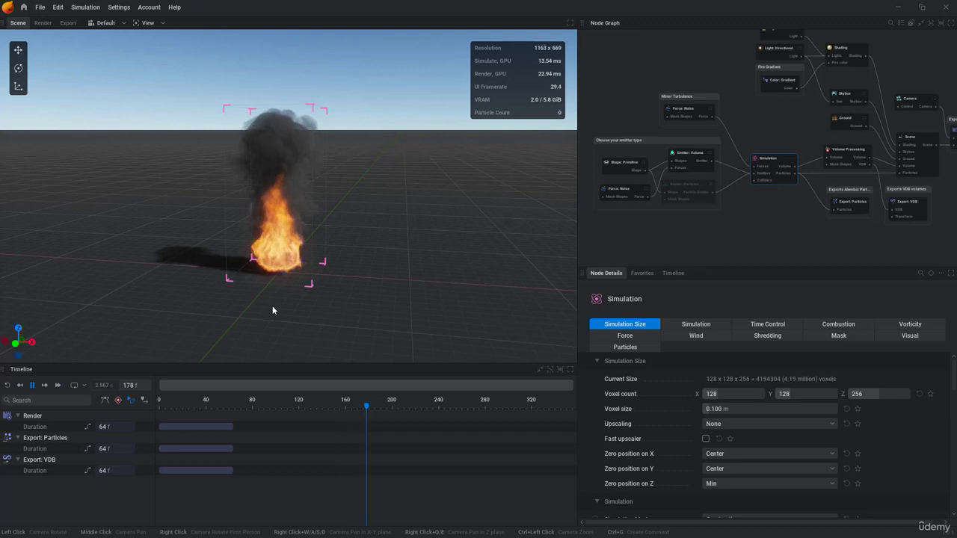
{"action": "key", "text": "space"}
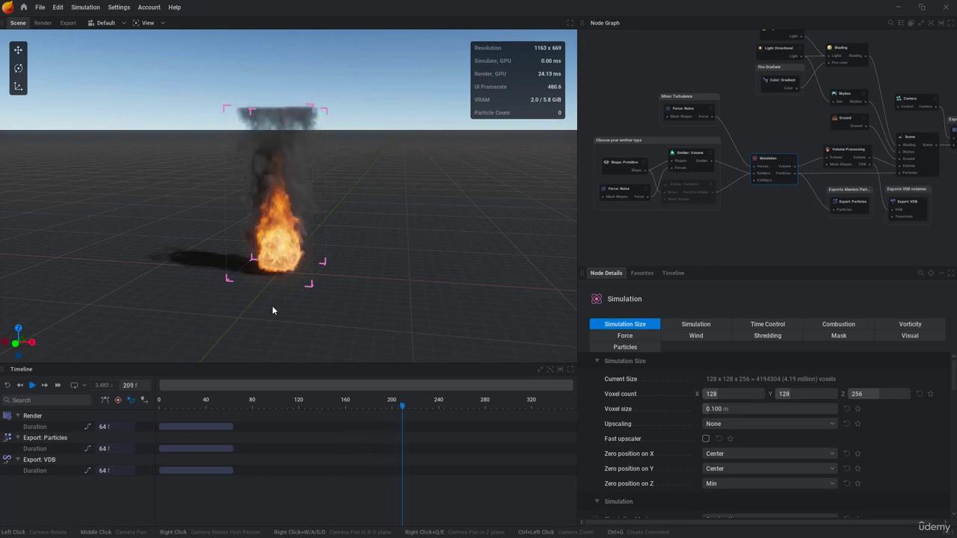
{"action": "key", "text": "r"}
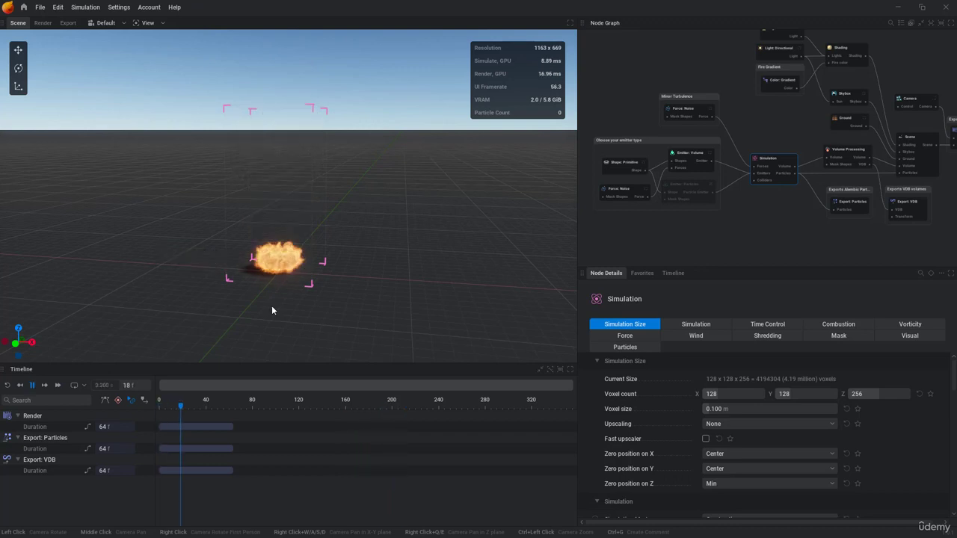
{"action": "key", "text": "space"}
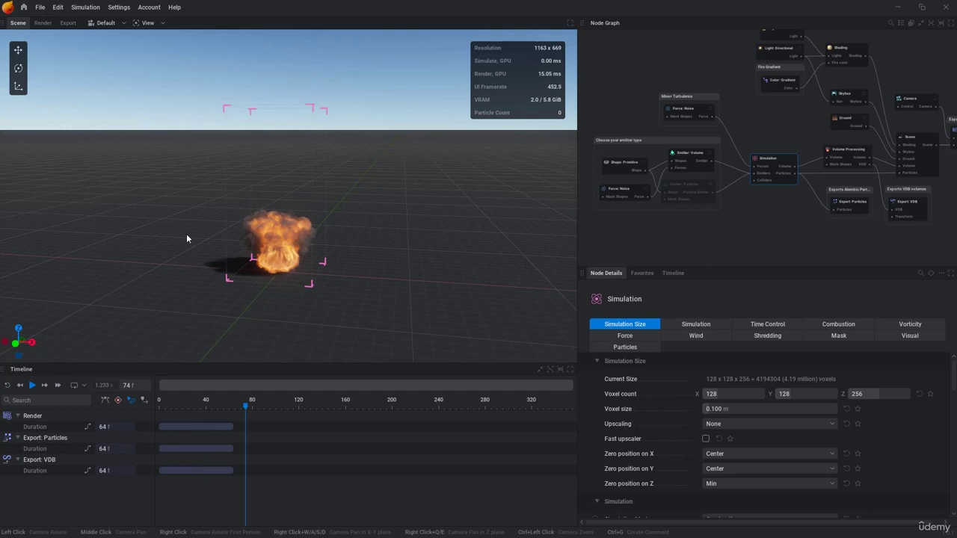
- Hide the simulation's bounding box in the scene viewport
{"action": "left_click", "coordinate": [161, 23]}
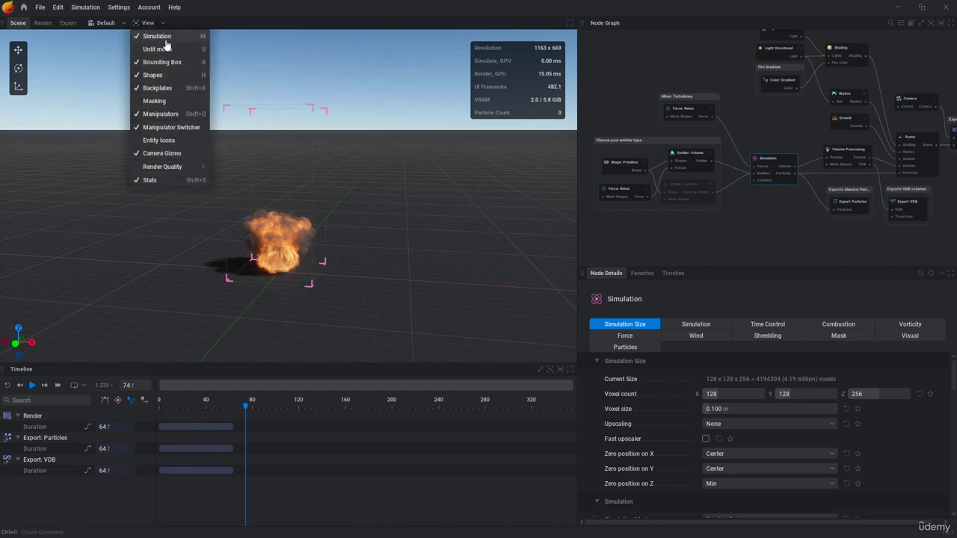
{"action": "left_click", "coordinate": [151, 64]}
{"action": "left_click", "coordinate": [166, 66]}
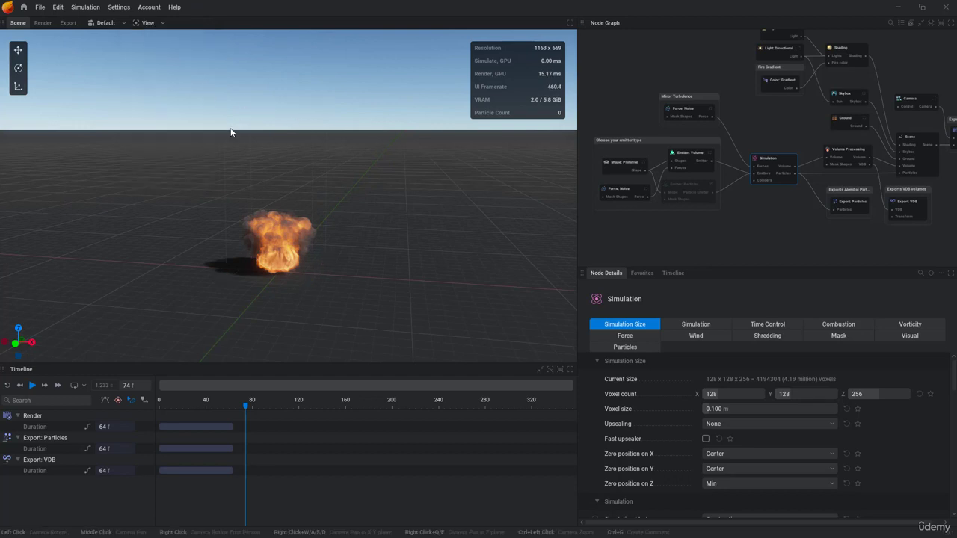
- Hide the performance stats overlay in the scene viewport and show it again
{"action": "left_click", "coordinate": [164, 24]}
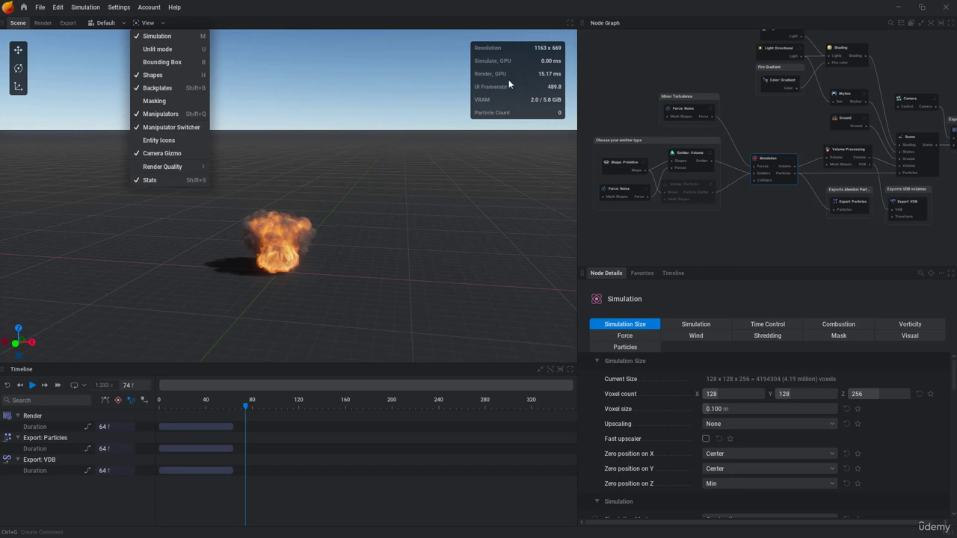
{"action": "left_click", "coordinate": [152, 180]}
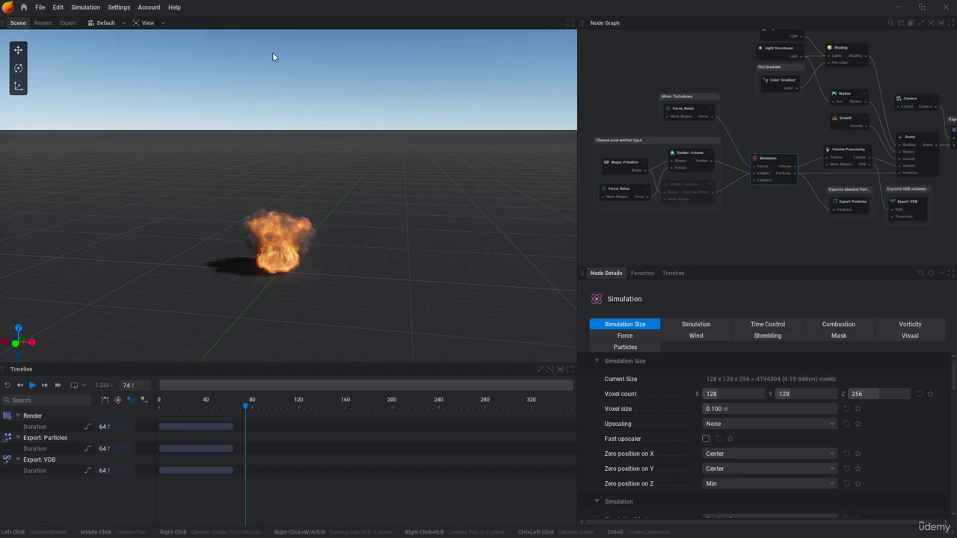
{"action": "left_click", "coordinate": [146, 23]}
{"action": "left_click", "coordinate": [151, 181]}
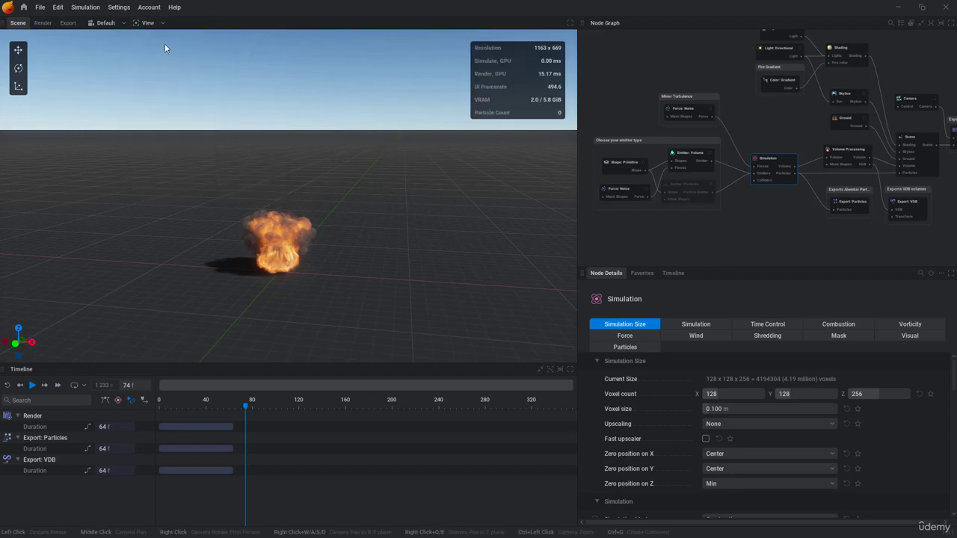
- Set the scene viewport's render quality to Medium
{"action": "left_click", "coordinate": [157, 23]}
{"action": "mouse_move", "coordinate": [149, 172]}
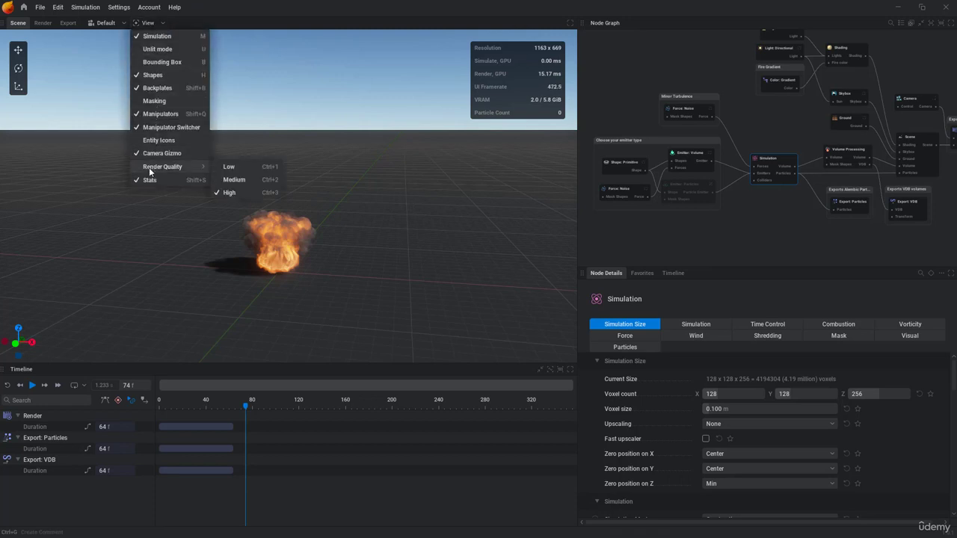
{"action": "left_click", "coordinate": [236, 180]}
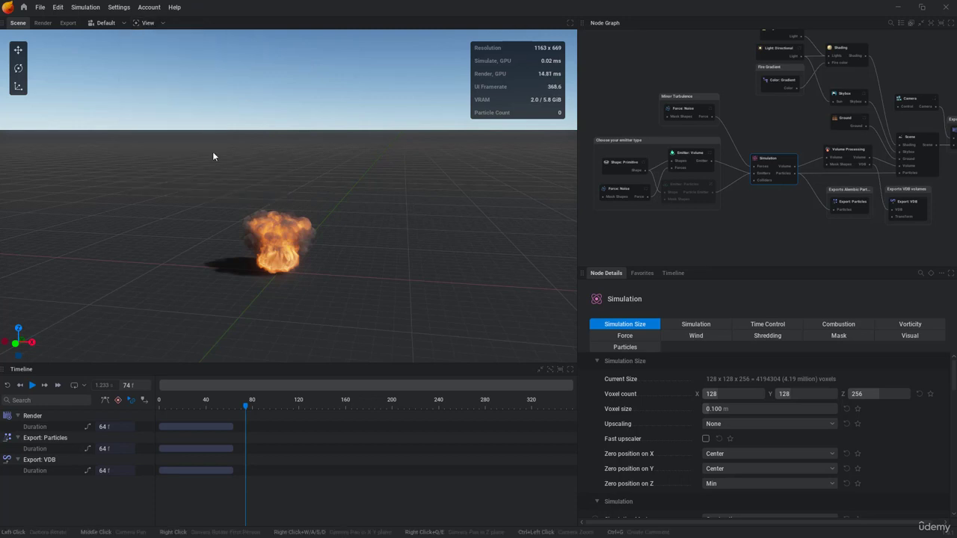
- Check the render quality options, then turn the viewport manipulators off and back on
{"action": "left_click", "coordinate": [159, 23]}
{"action": "mouse_move", "coordinate": [164, 166]}
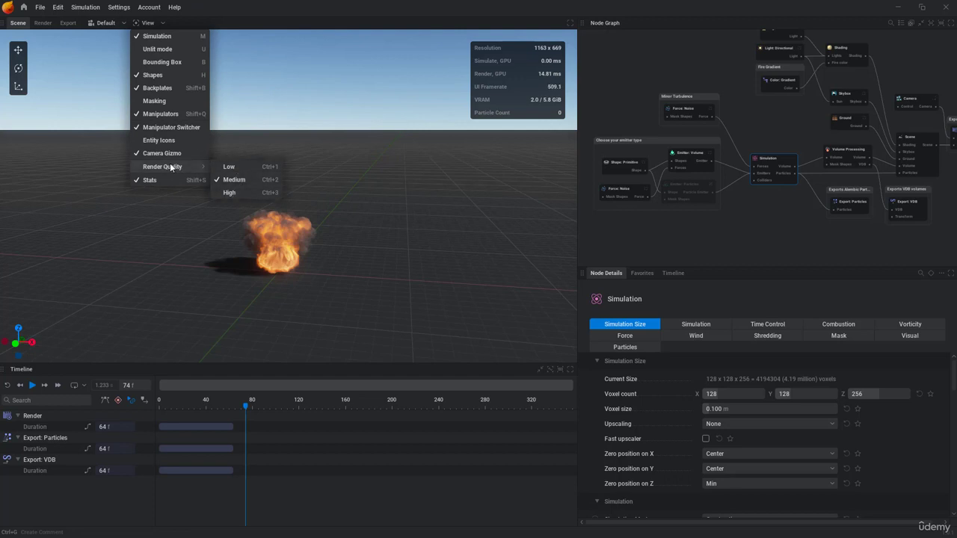
{"action": "left_click", "coordinate": [171, 121]}
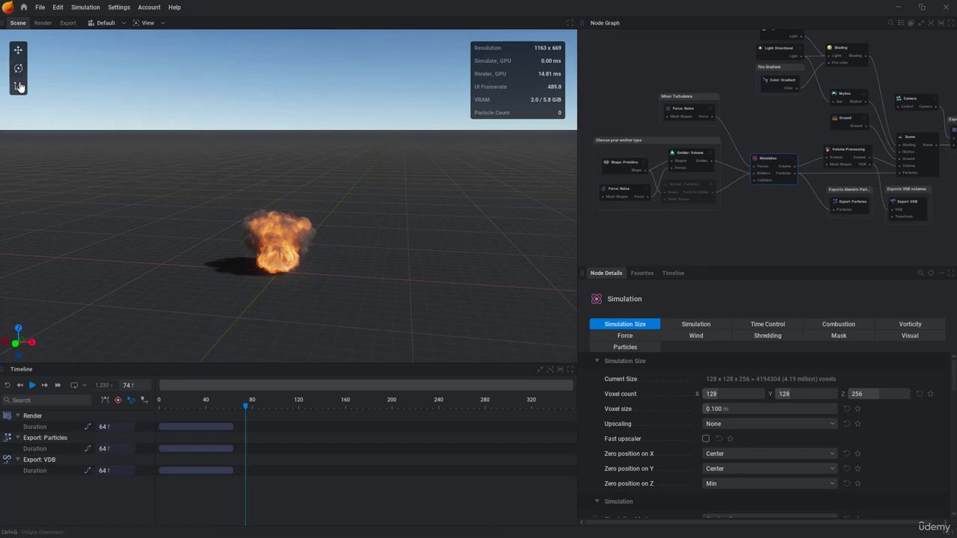
{"action": "left_click", "coordinate": [163, 22]}
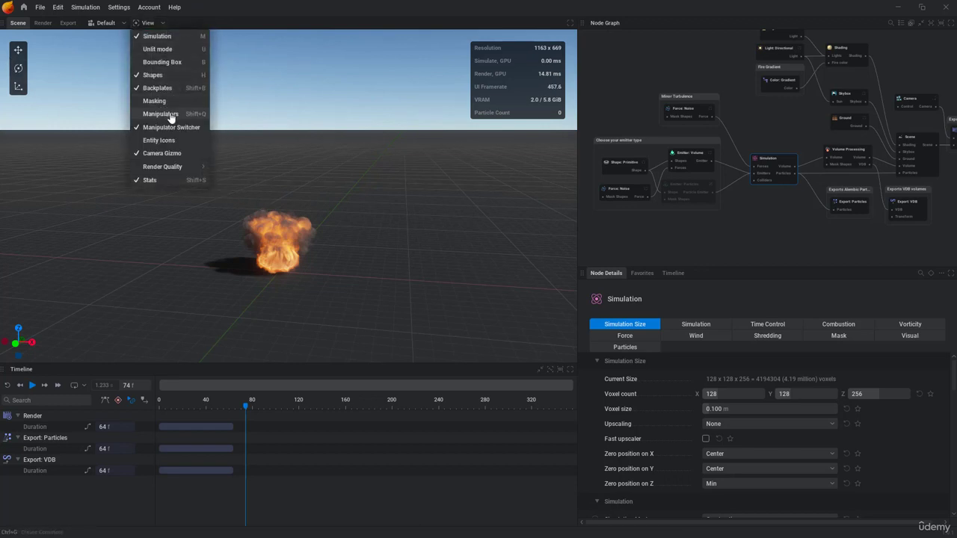
{"action": "left_click", "coordinate": [164, 119]}
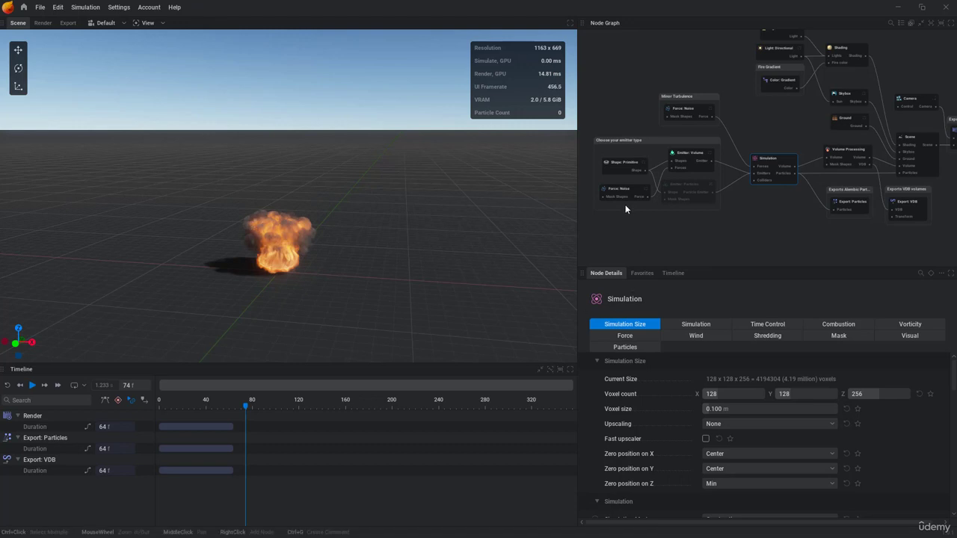
- Select the Shape: Primitive node, then hide its viewport manipulators and show them again
{"action": "left_click", "coordinate": [618, 165]}
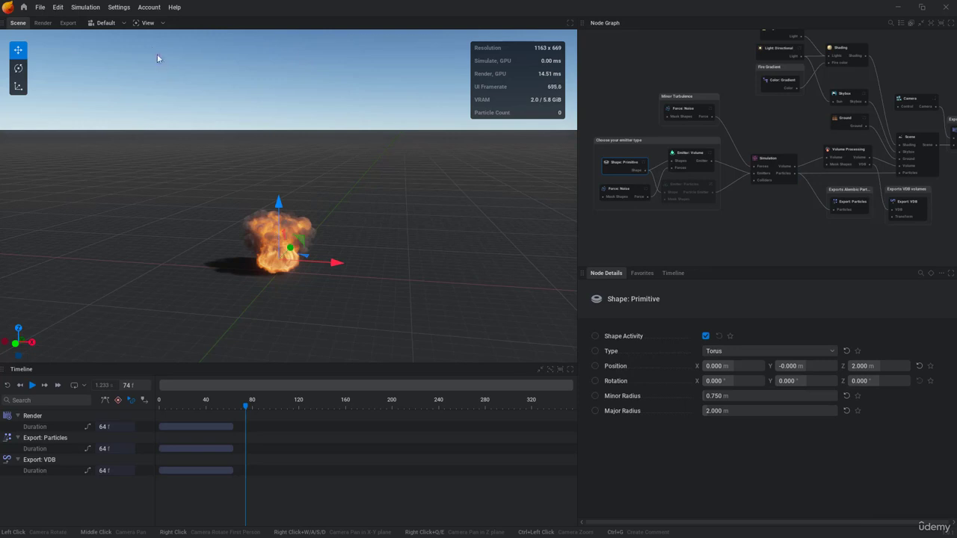
{"action": "left_click", "coordinate": [146, 22]}
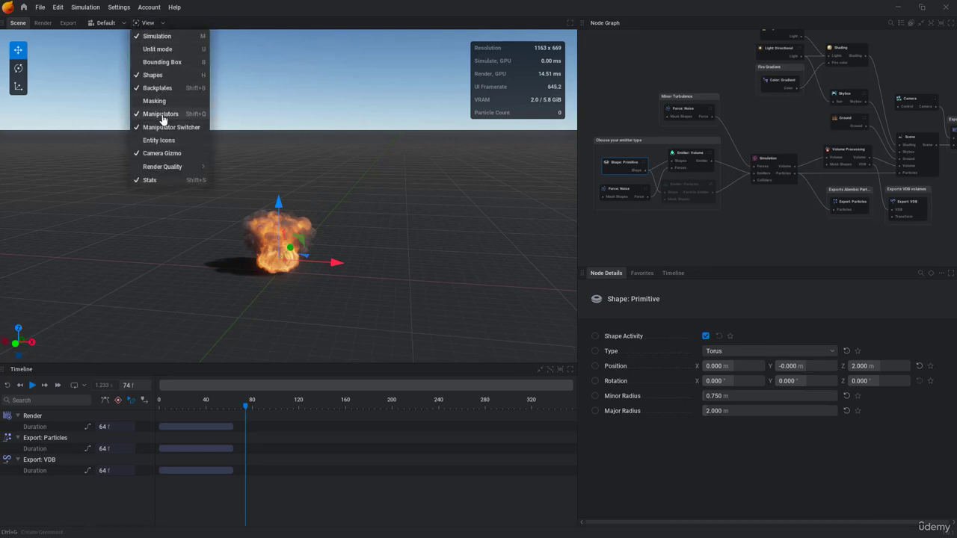
{"action": "left_click", "coordinate": [162, 115]}
{"action": "left_click", "coordinate": [147, 22]}
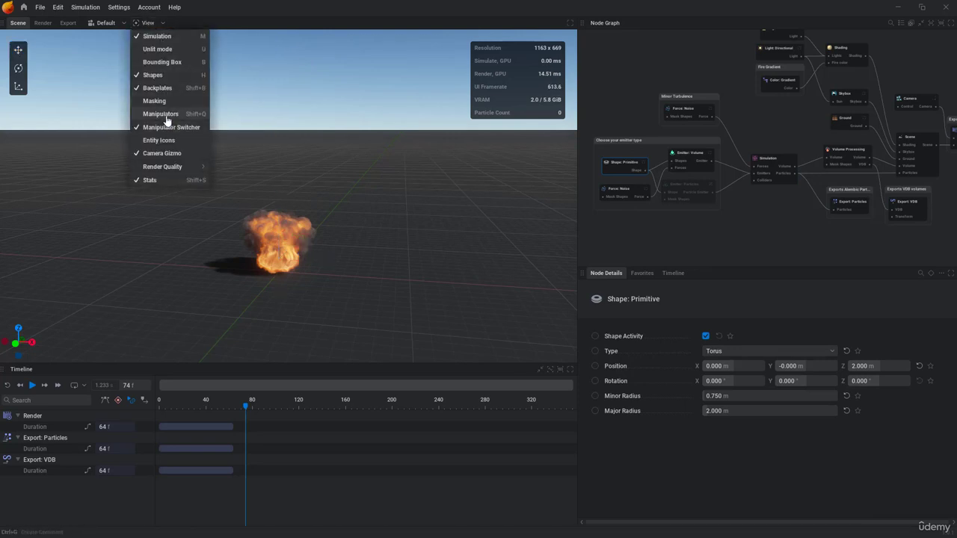
{"action": "left_click", "coordinate": [165, 116]}
- Hide the manipulator switcher in the scene viewport and show it again
{"action": "left_click", "coordinate": [147, 23]}
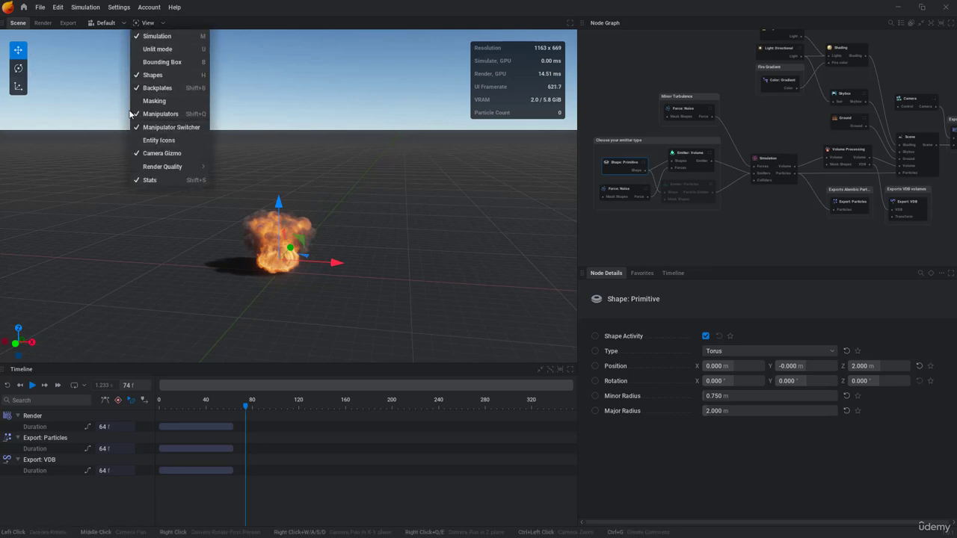
{"action": "left_click", "coordinate": [163, 132]}
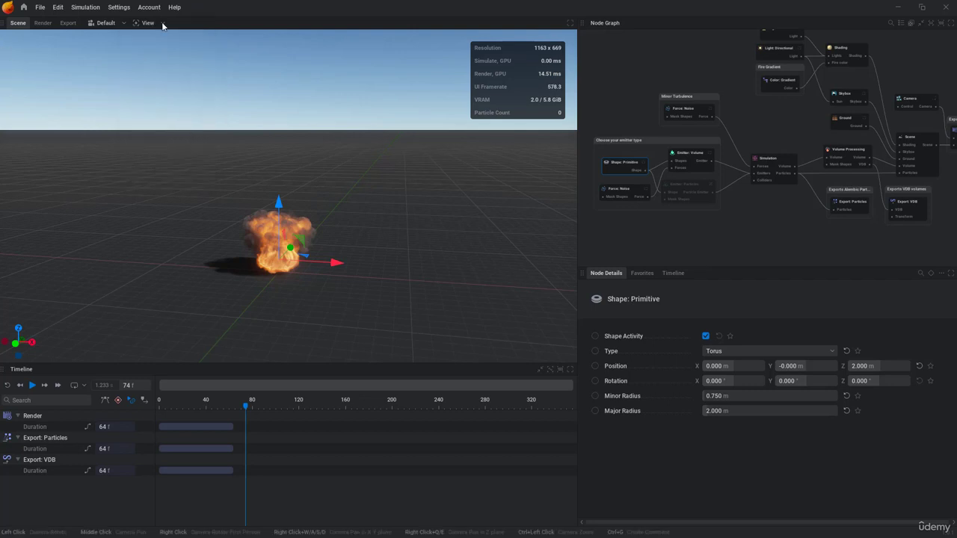
{"action": "left_click", "coordinate": [162, 23]}
{"action": "left_click", "coordinate": [163, 132]}
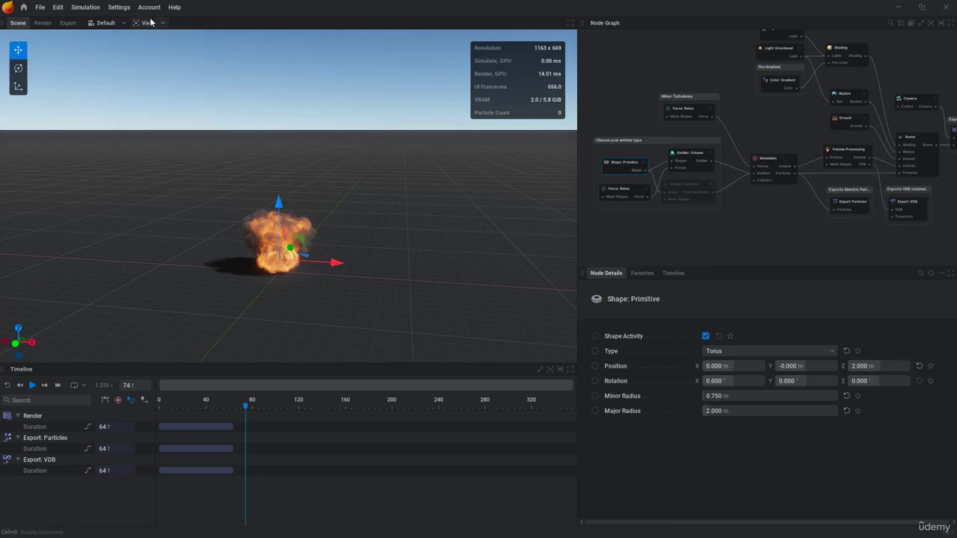
- Show the simulation's bounding box in the scene viewport
{"action": "left_click", "coordinate": [150, 23]}
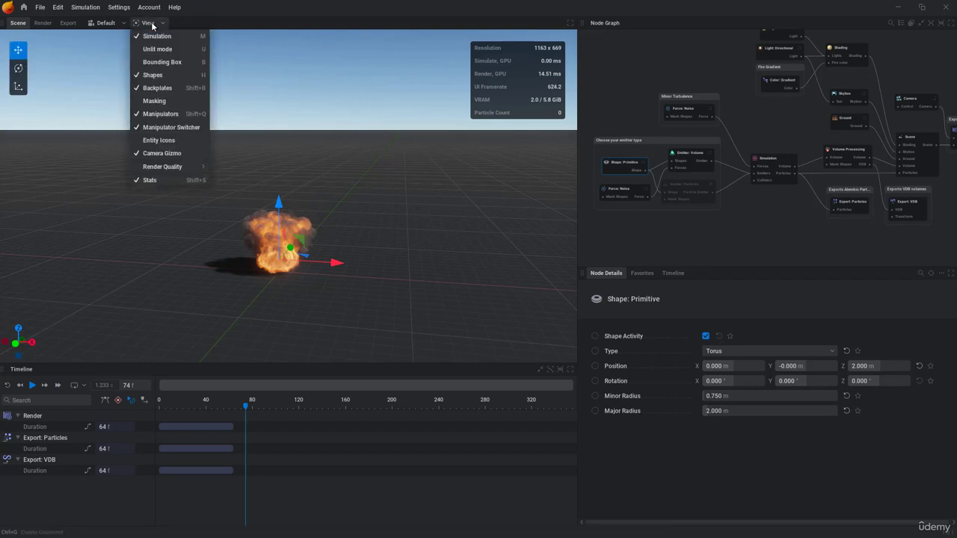
{"action": "left_click", "coordinate": [162, 66]}
{"action": "mouse_move", "coordinate": [341, 199]}
{"action": "left_mouse_down"}
{"action": "mouse_move", "coordinate": [299, 247]}
{"action": "mouse_move", "coordinate": [333, 197]}
{"action": "left_mouse_up"}
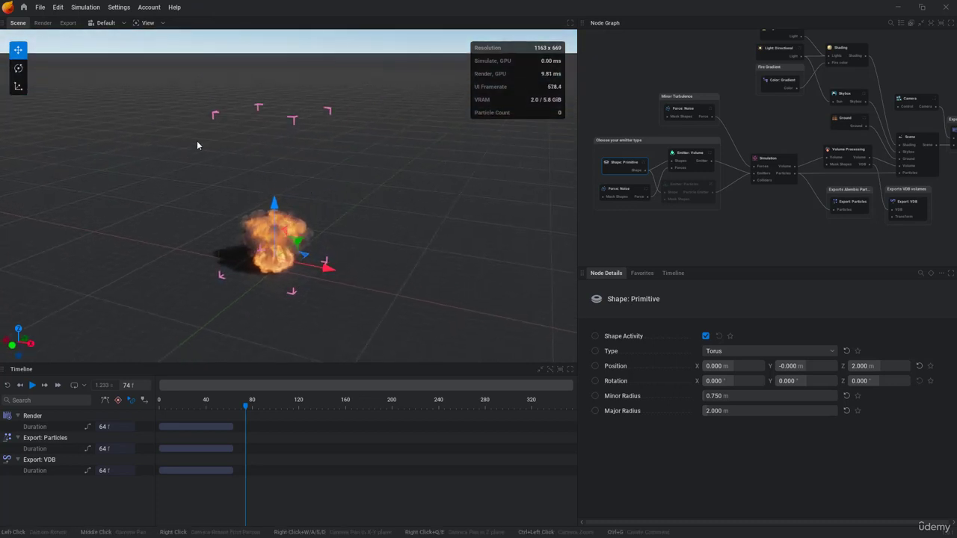
- Switch to the render view and preview the Emissive pass, then the Render All pass
{"action": "left_click", "coordinate": [43, 23]}
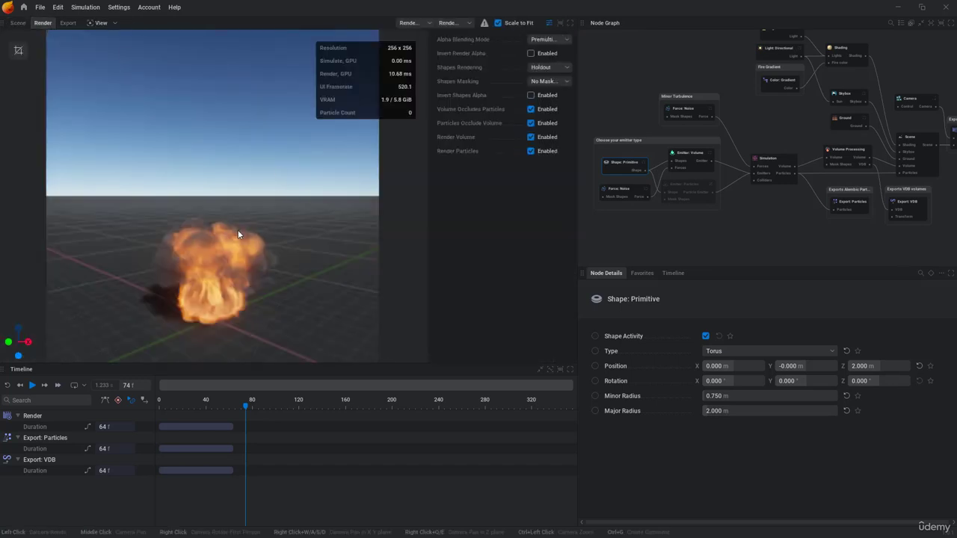
{"action": "left_click", "coordinate": [453, 23]}
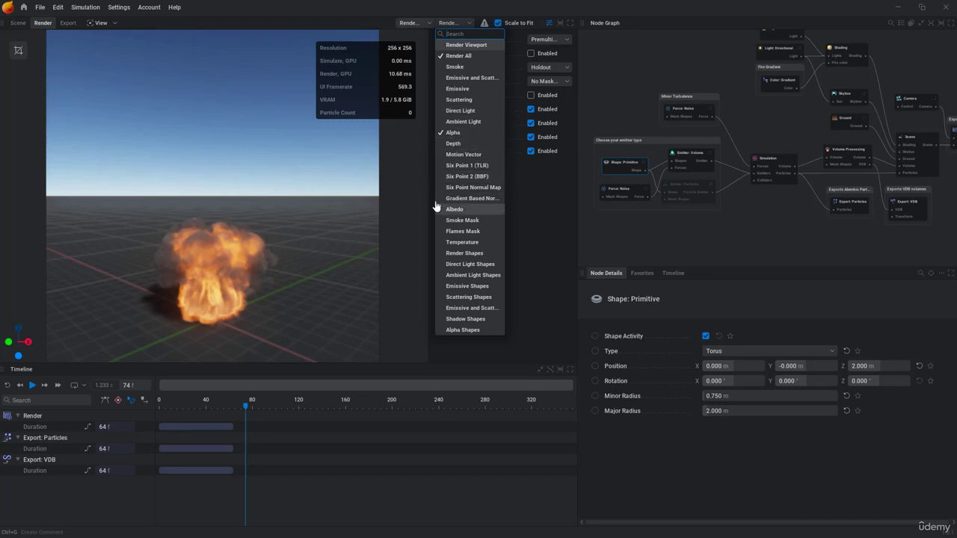
{"action": "left_click", "coordinate": [457, 89]}
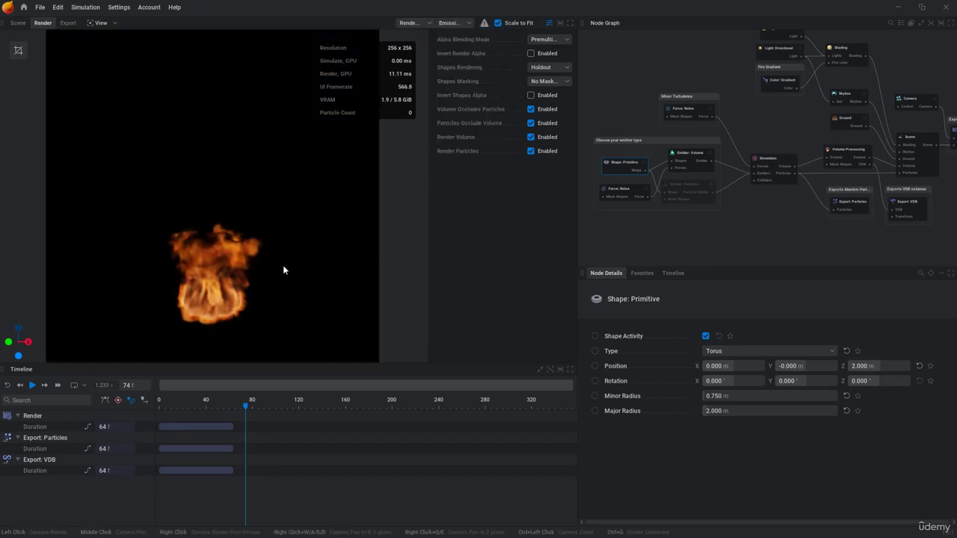
{"action": "left_click", "coordinate": [468, 24]}
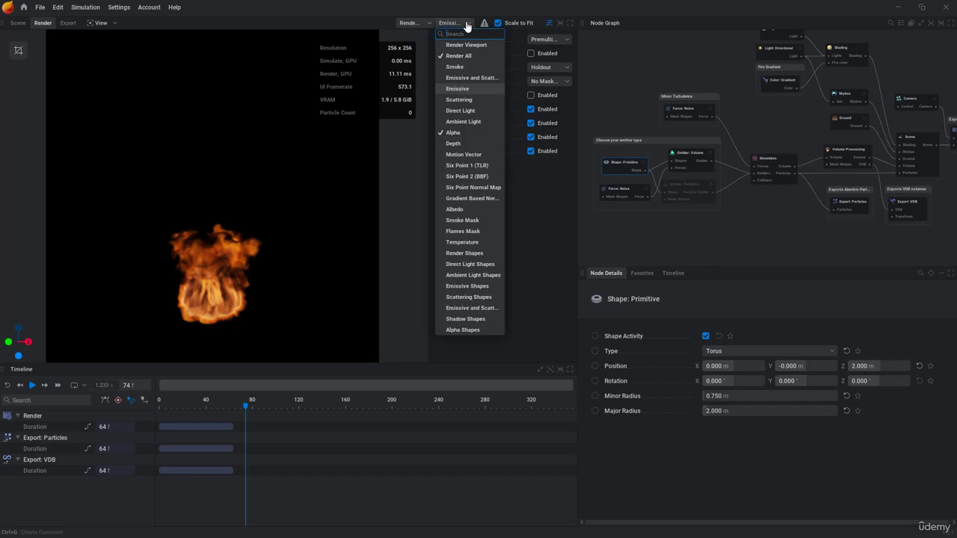
{"action": "left_click", "coordinate": [457, 57]}
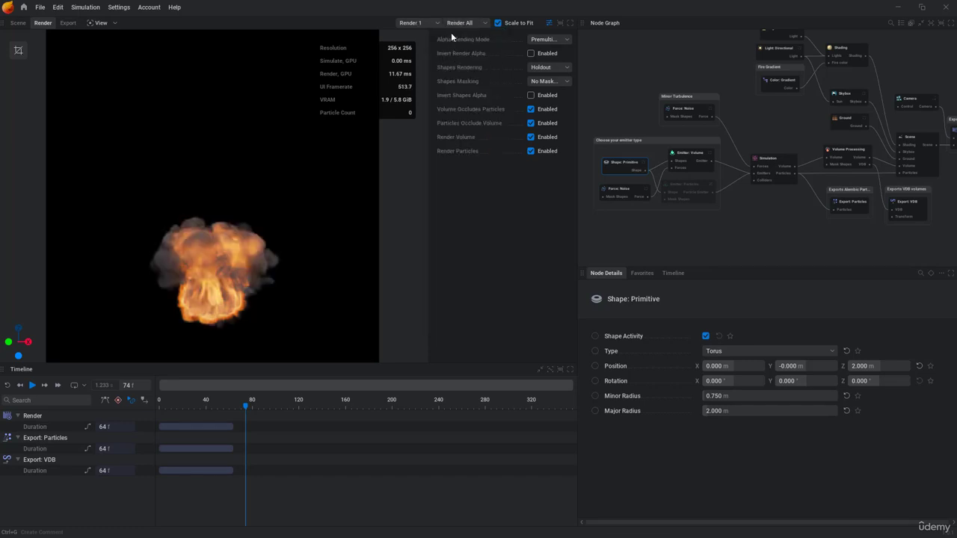
- Preview the Depth pass in the render view and return to Render All
{"action": "left_click", "coordinate": [454, 24]}
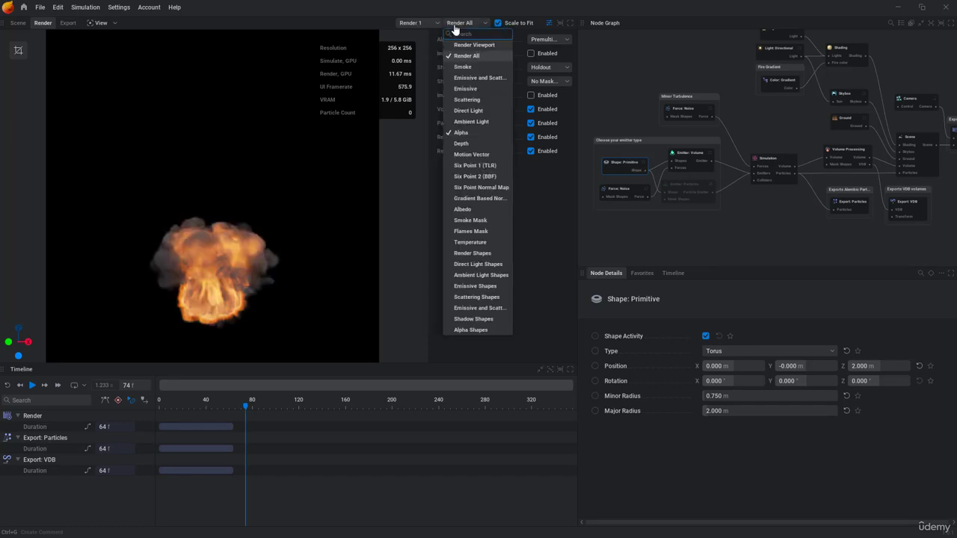
{"action": "left_click", "coordinate": [462, 144]}
{"action": "left_click", "coordinate": [457, 23]}
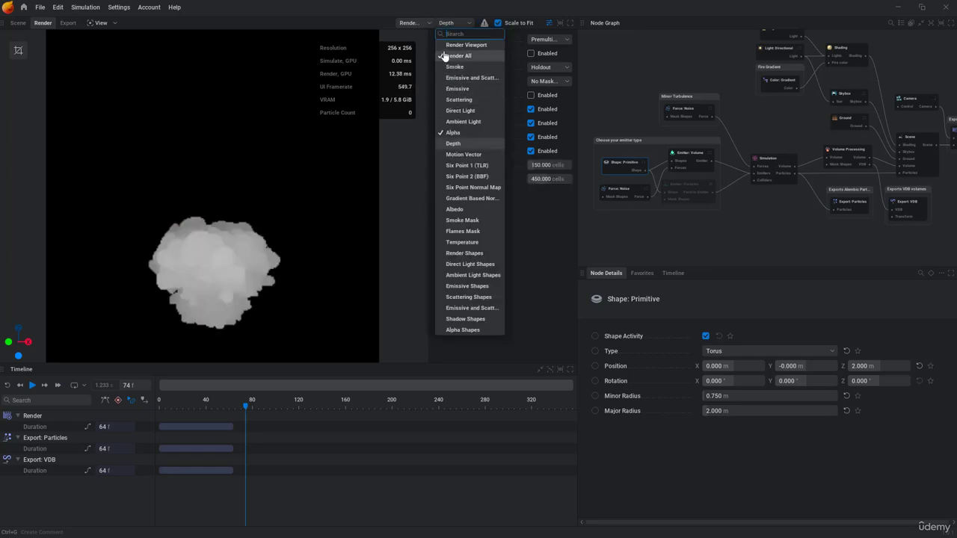
{"action": "left_click", "coordinate": [450, 57]}
- Set the render view to the Render Viewport pass and turn off Scale to Fit
{"action": "left_click", "coordinate": [447, 24]}
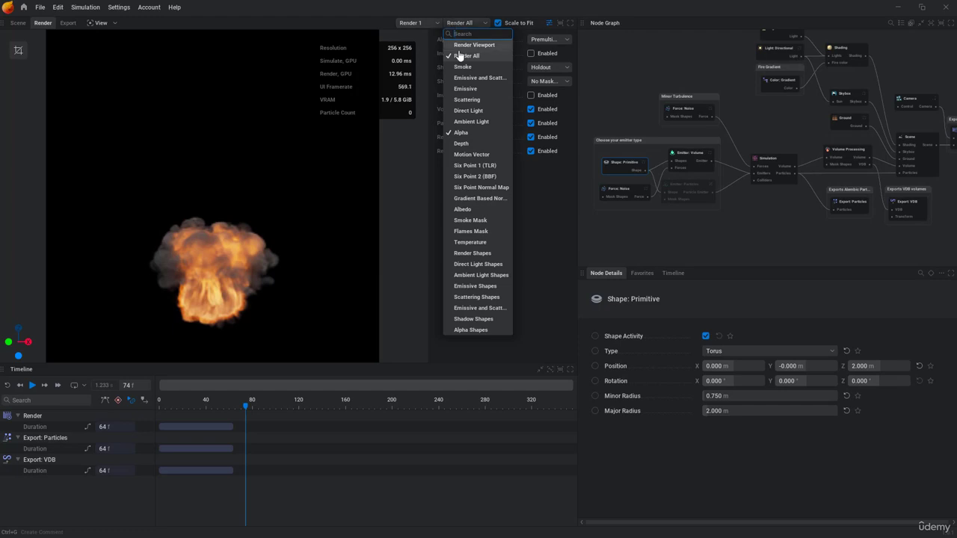
{"action": "left_click", "coordinate": [459, 48]}
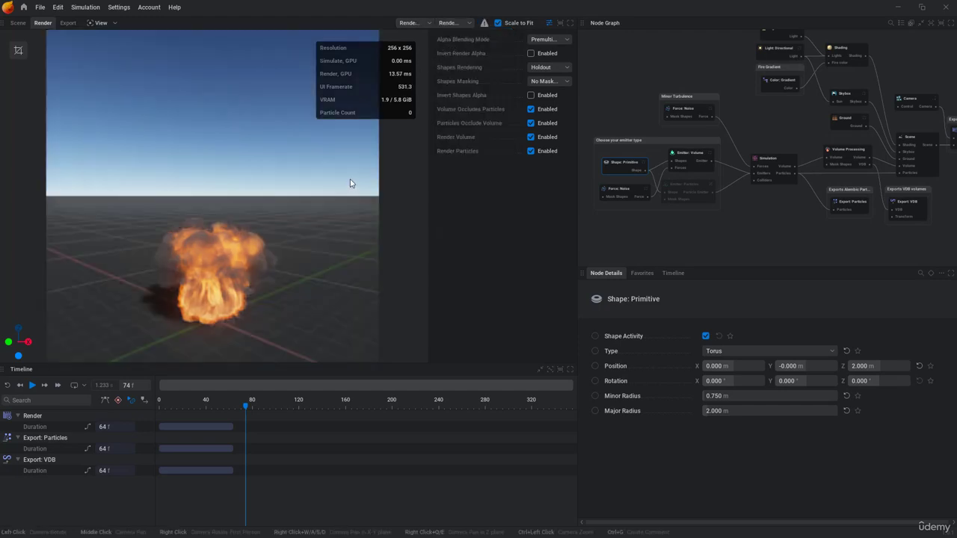
{"action": "left_click", "coordinate": [496, 25]}
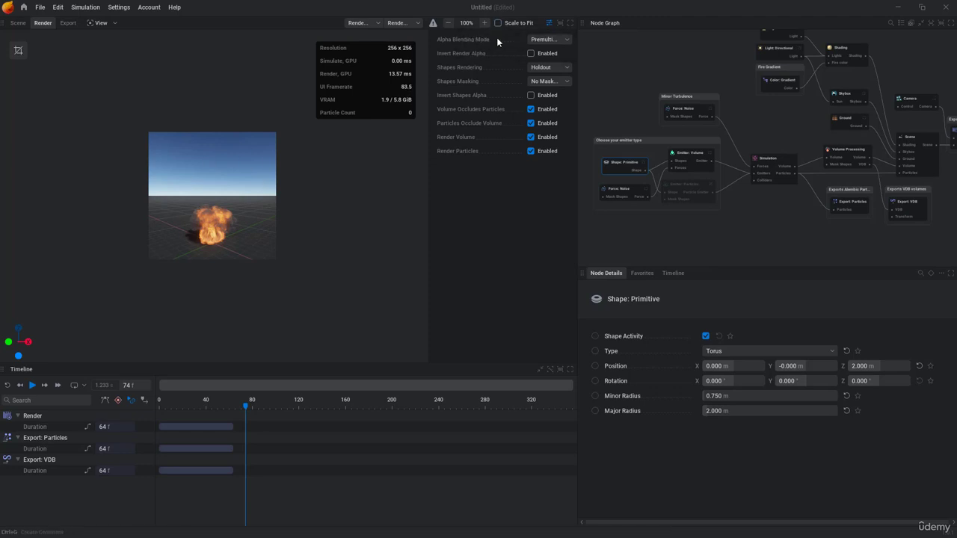
- Add the Simulation node's Voxel size parameter to the favorites and review the favorites list
{"action": "left_click", "coordinate": [641, 274]}
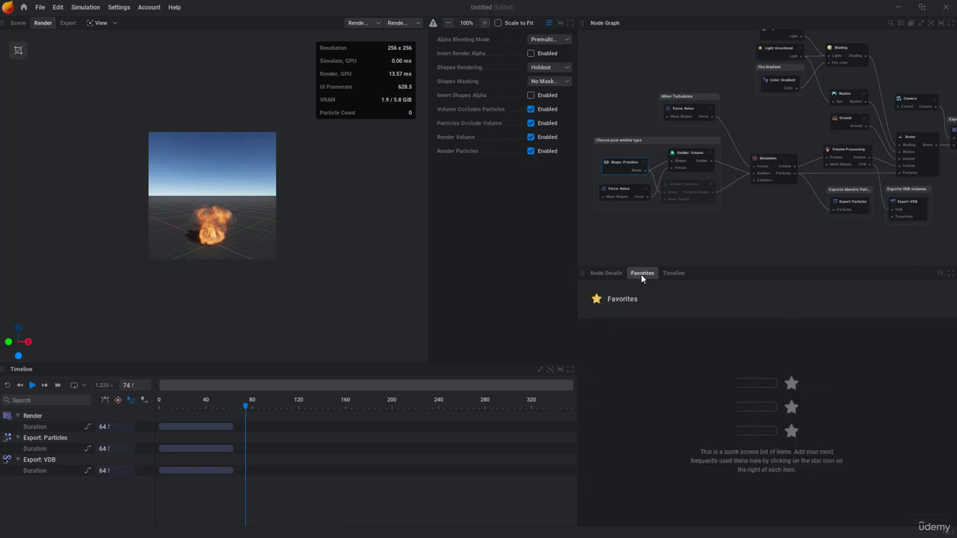
{"action": "left_click", "coordinate": [604, 274]}
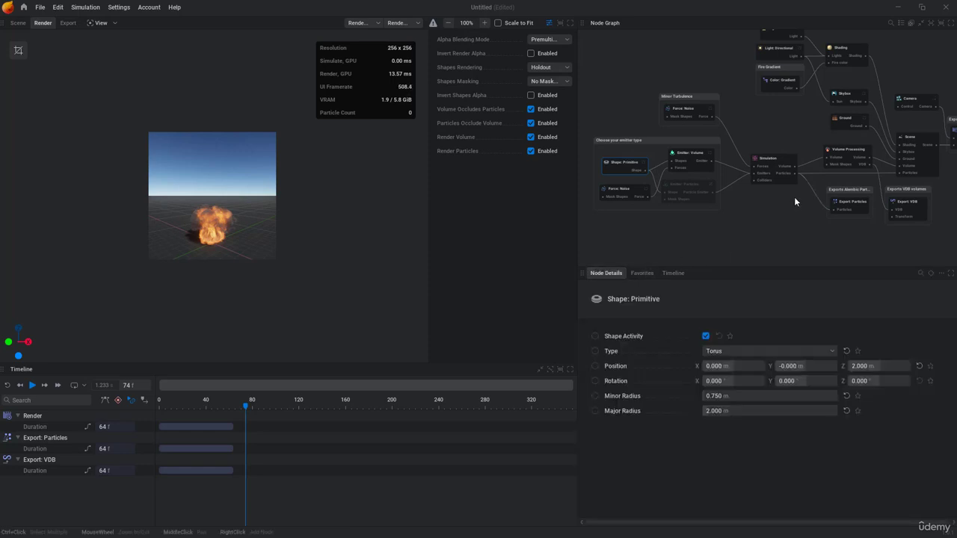
{"action": "left_click", "coordinate": [773, 165]}
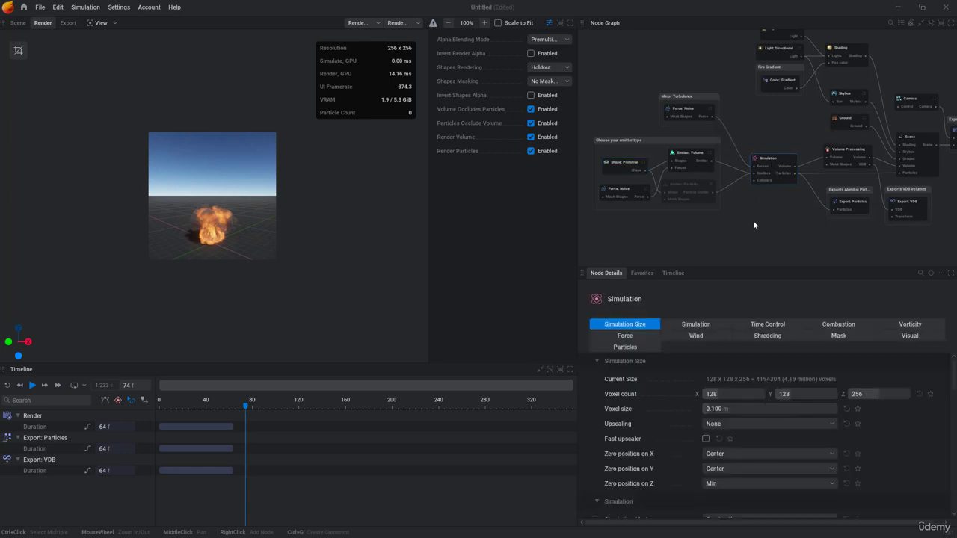
{"action": "left_click", "coordinate": [858, 409]}
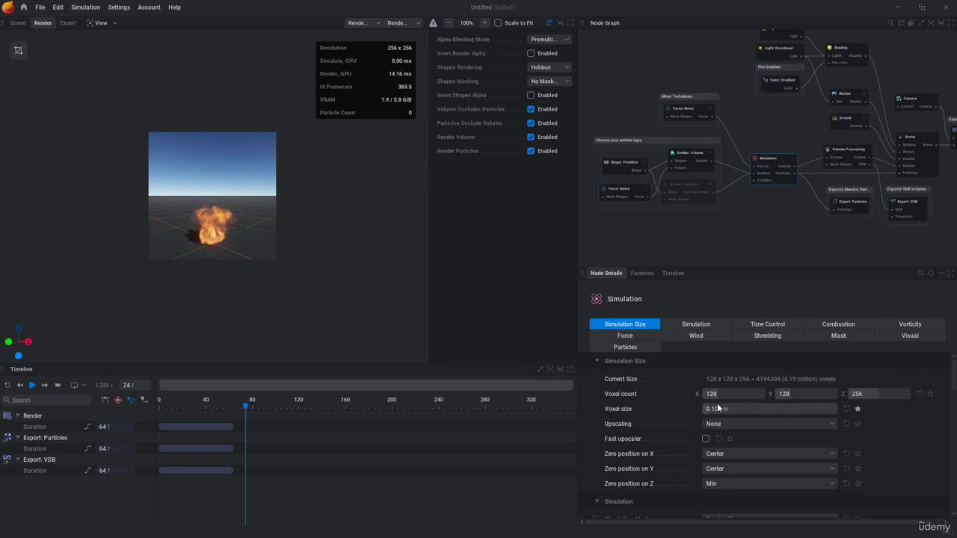
{"action": "left_click", "coordinate": [640, 274]}
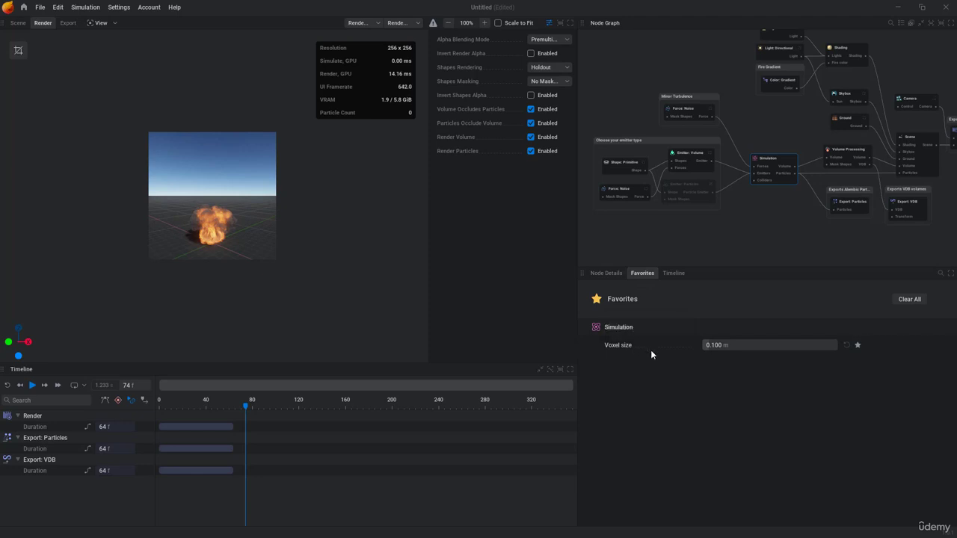
{"action": "left_click", "coordinate": [604, 274]}
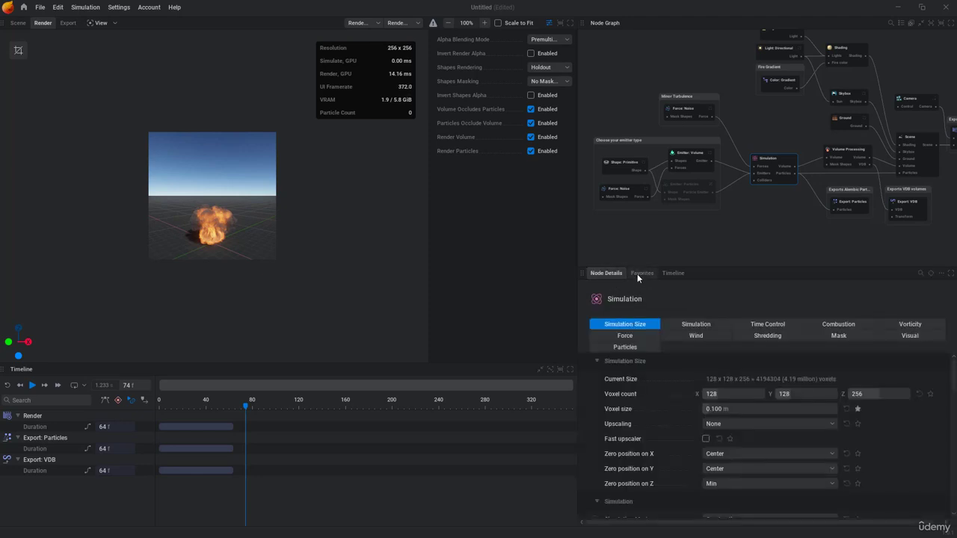
{"action": "left_click", "coordinate": [637, 273]}
{"action": "left_click", "coordinate": [612, 273]}
- Browse the Simulation node's parameter sections, search its parameters for "voxe" and clear the search
{"action": "left_click", "coordinate": [710, 335]}
{"action": "left_click", "coordinate": [768, 324]}
{"action": "left_click", "coordinate": [641, 325]}
{"action": "left_click", "coordinate": [920, 274]}
{"action": "type", "text": "voxe"}
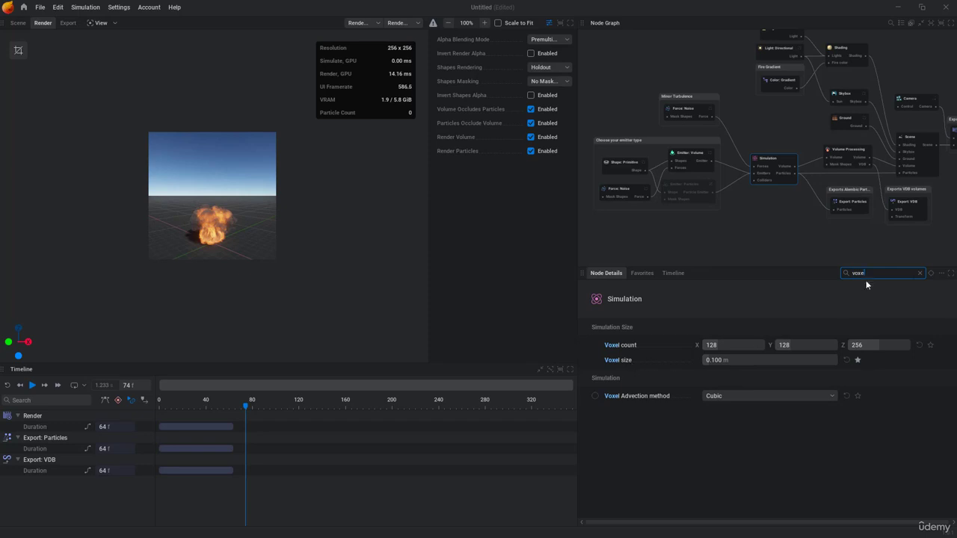
{"action": "left_click", "coordinate": [920, 272]}
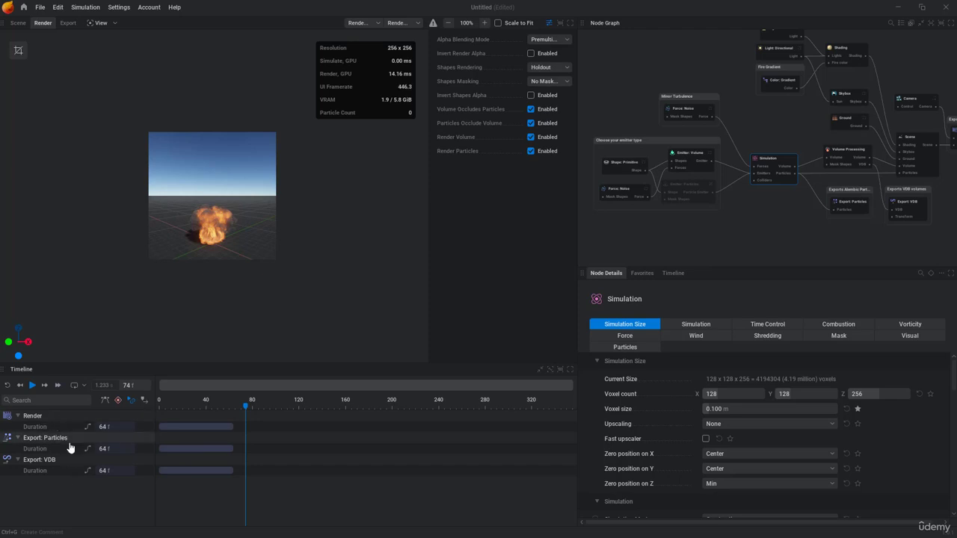
- Move the playhead to frame 33 and check the list of timeline-controlled parameters
{"action": "left_click", "coordinate": [674, 274]}
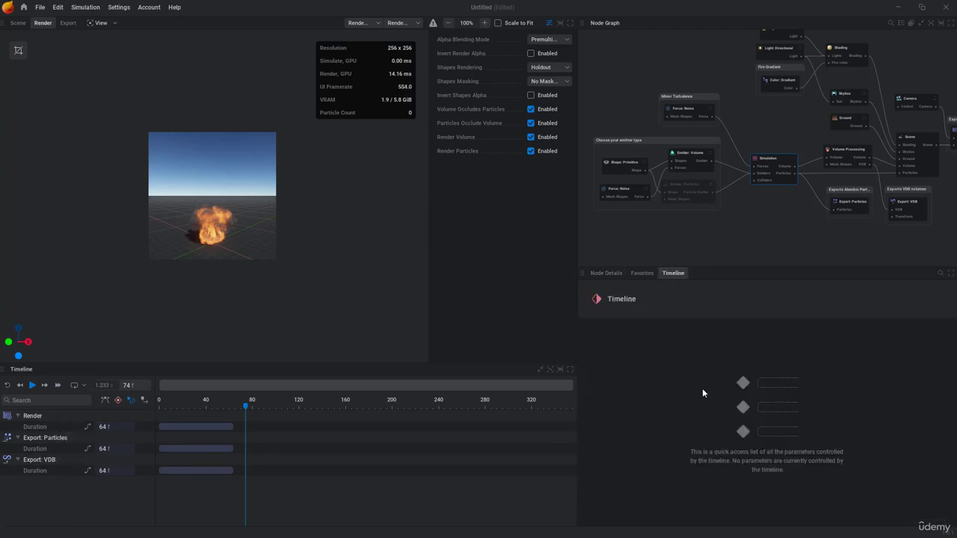
{"action": "left_click", "coordinate": [600, 274]}
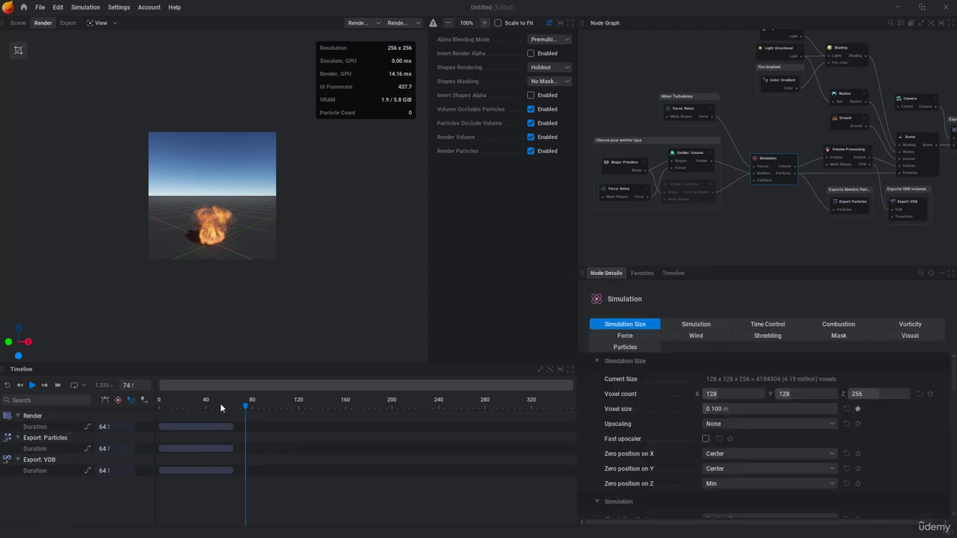
{"action": "mouse_move", "coordinate": [220, 403]}
{"action": "left_mouse_down"}
{"action": "mouse_move", "coordinate": [158, 399]}
{"action": "mouse_move", "coordinate": [197, 401]}
{"action": "left_mouse_up"}
{"action": "left_click", "coordinate": [674, 274]}
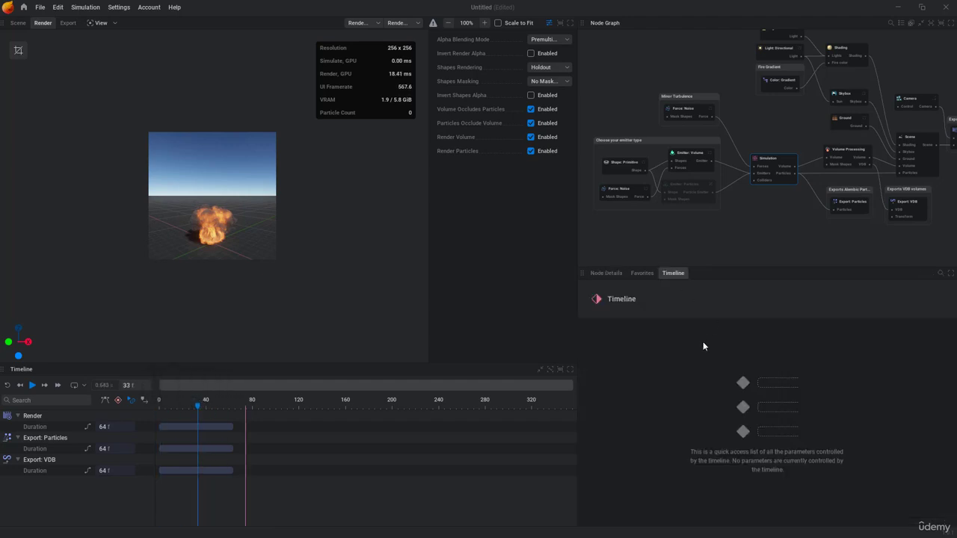
{"action": "left_click", "coordinate": [605, 274]}
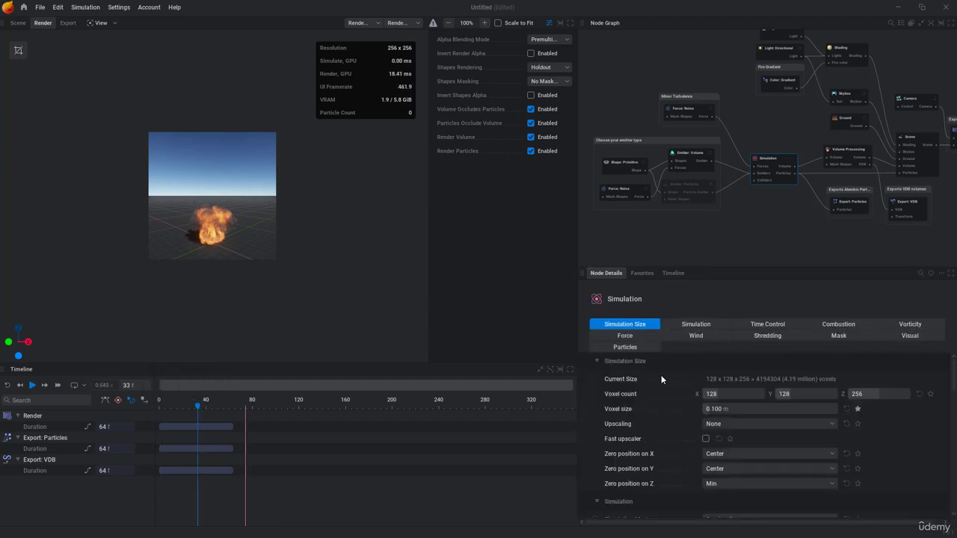
- Return to the scene view and review the keyboard shortcuts in the preferences, moving the dialog over the viewport
{"action": "left_click", "coordinate": [17, 22]}
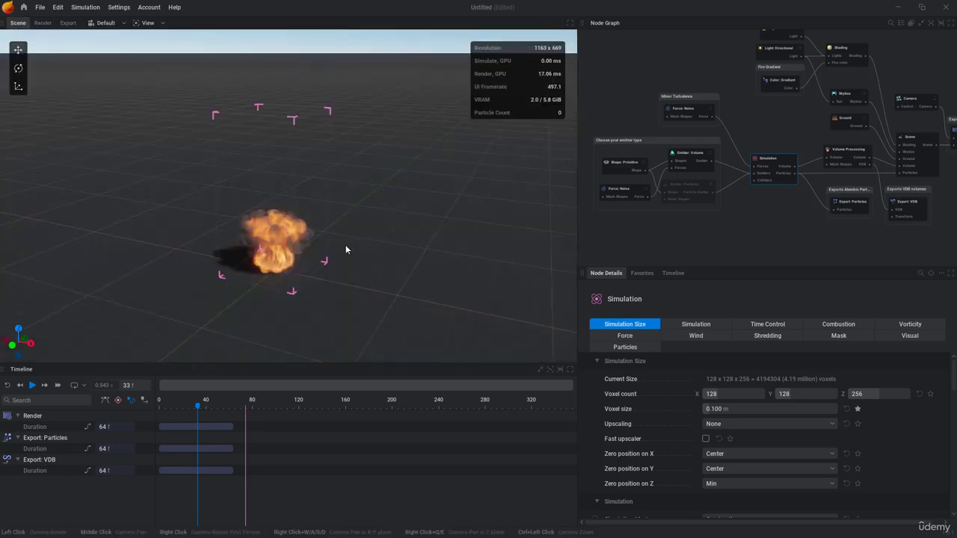
{"action": "left_click", "coordinate": [119, 7]}
{"action": "left_click", "coordinate": [124, 36]}
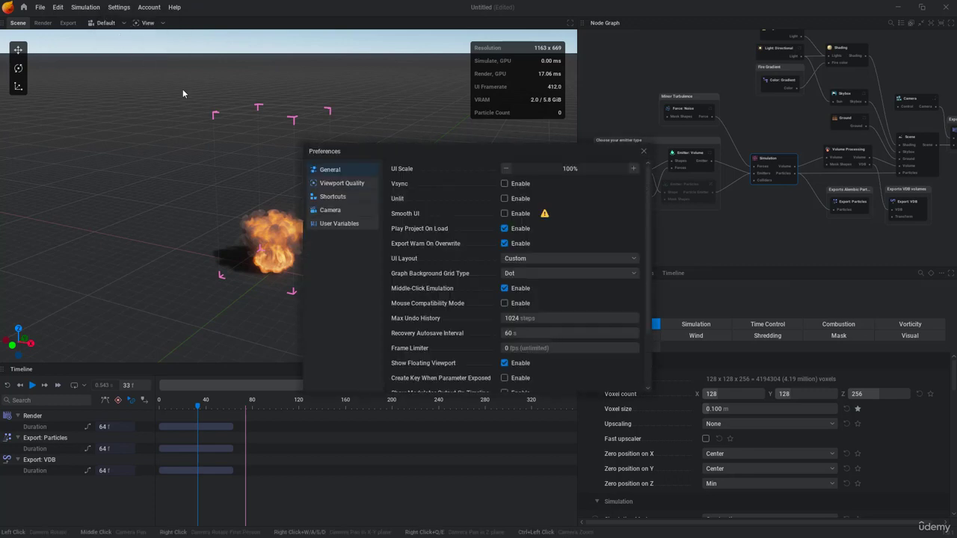
{"action": "left_click", "coordinate": [334, 197]}
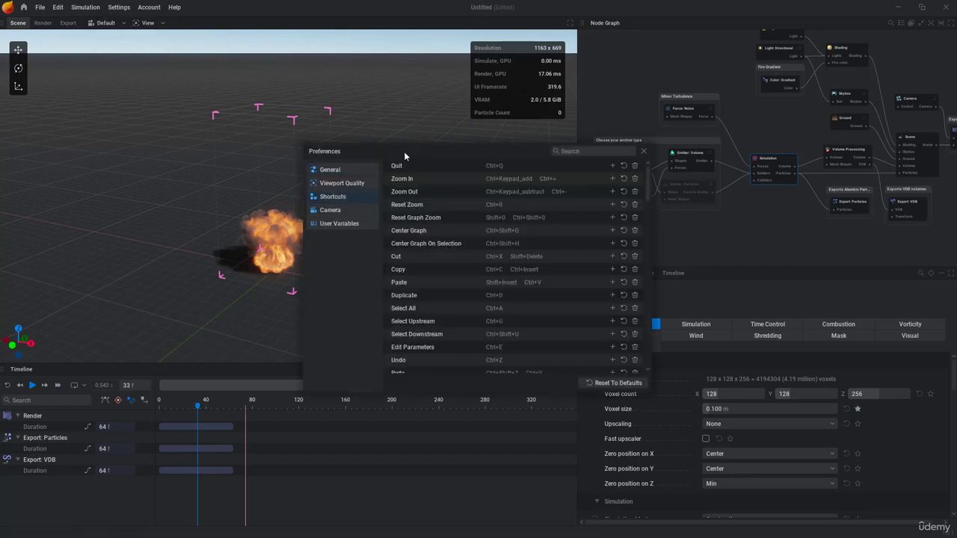
{"action": "left_click_drag", "start_coordinate": [402, 152], "coordinate": [255, 63]}
{"action": "mouse_move", "coordinate": [501, 94]}
{"action": "left_mouse_down"}
{"action": "mouse_move", "coordinate": [488, 274]}
{"action": "mouse_move", "coordinate": [491, 87]}
{"action": "left_mouse_up"}
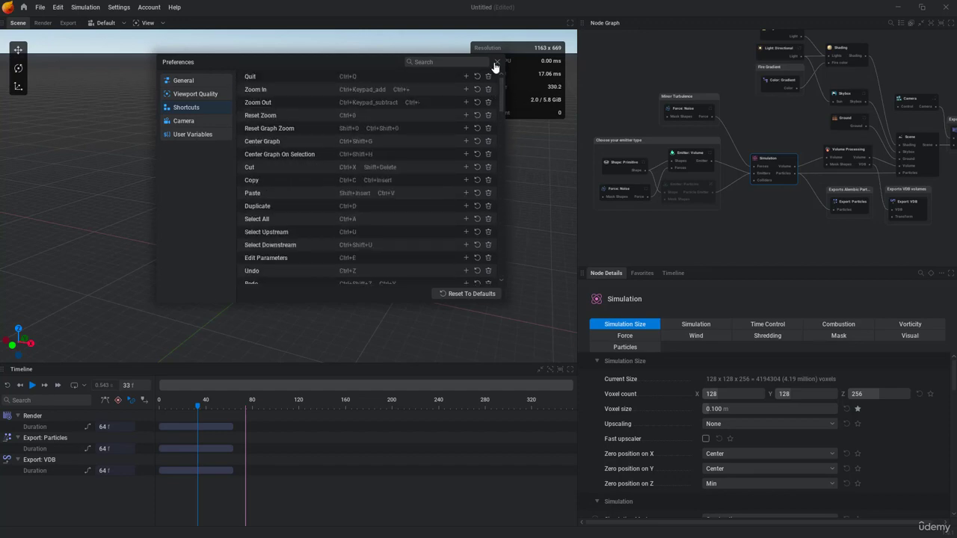